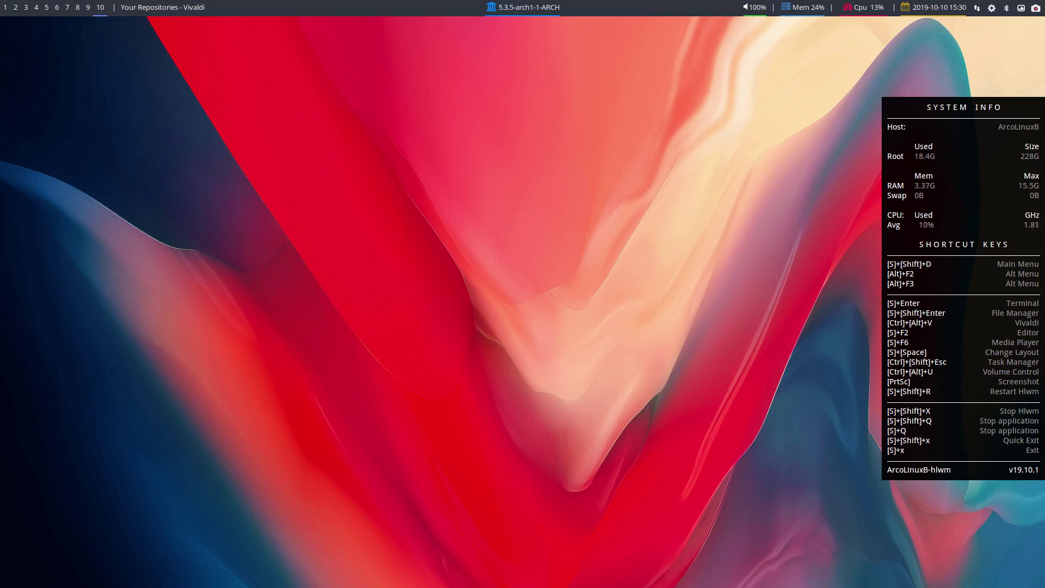
# Launch a termite terminal showing the neofetch system summary
pyautogui.press('super+Return')
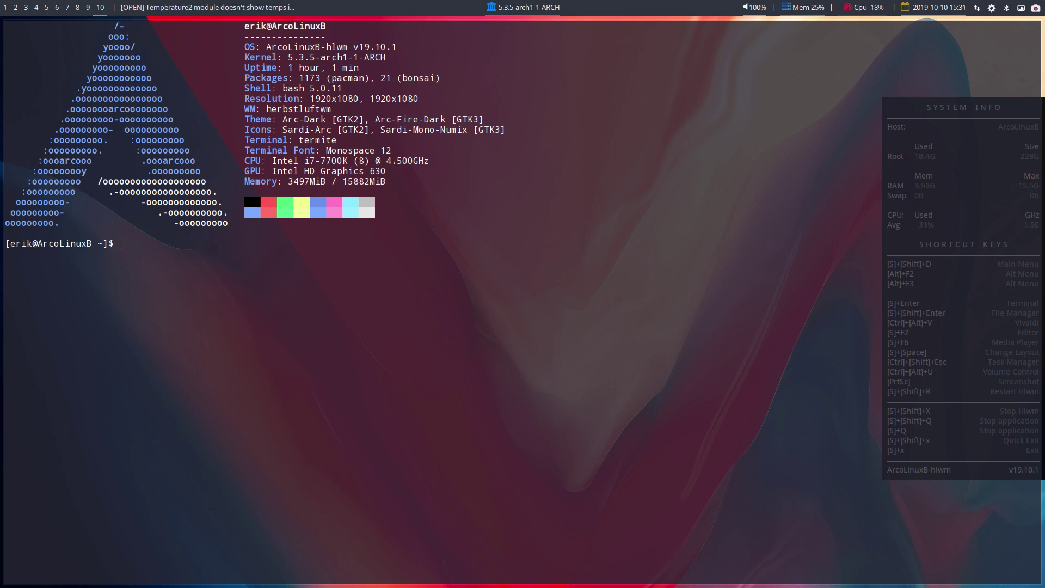
# Make the Vivaldi forum thread full-screen, scroll through it and select 'temperature2' in the first post
pyautogui.press('super+space')
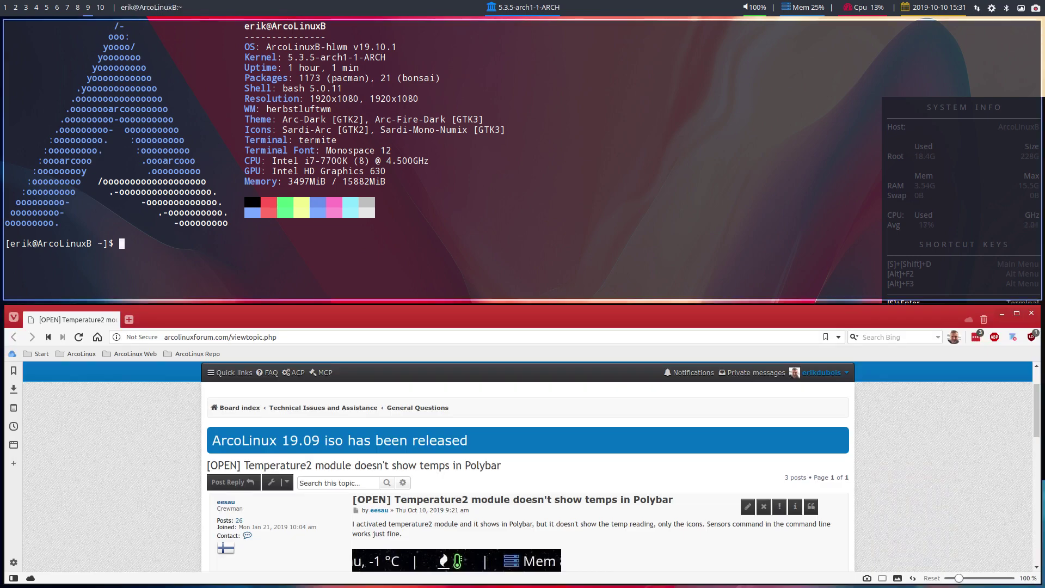
pyautogui.press('super+space')
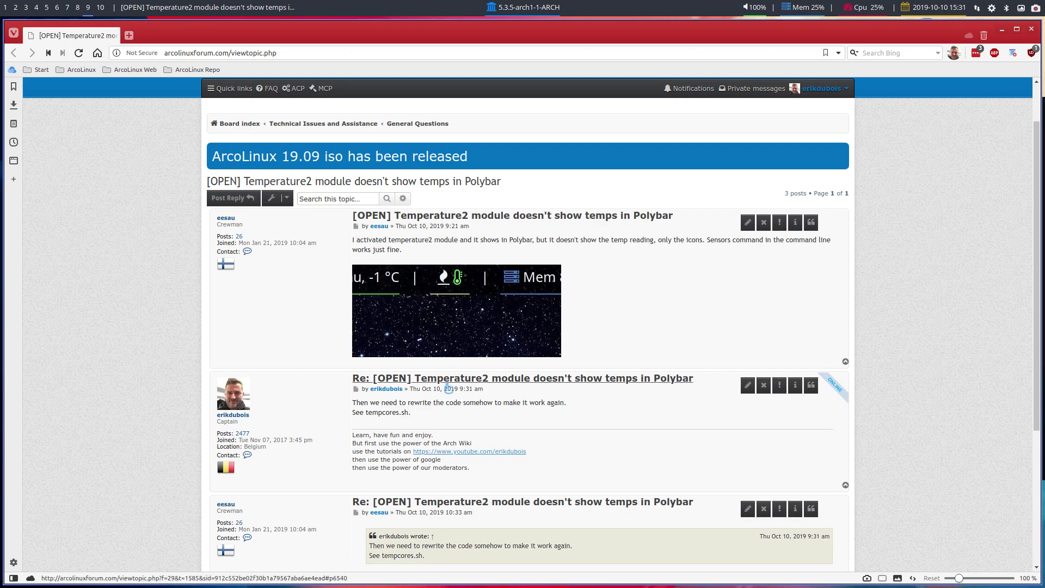
pyautogui.scroll(-3, 448, 388)
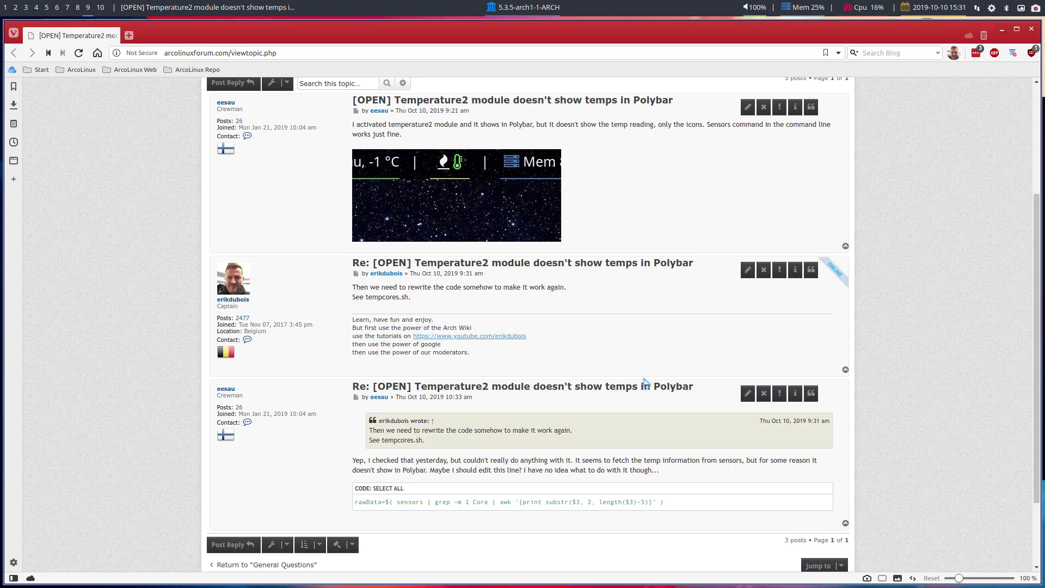
pyautogui.scroll(3, 648, 385)
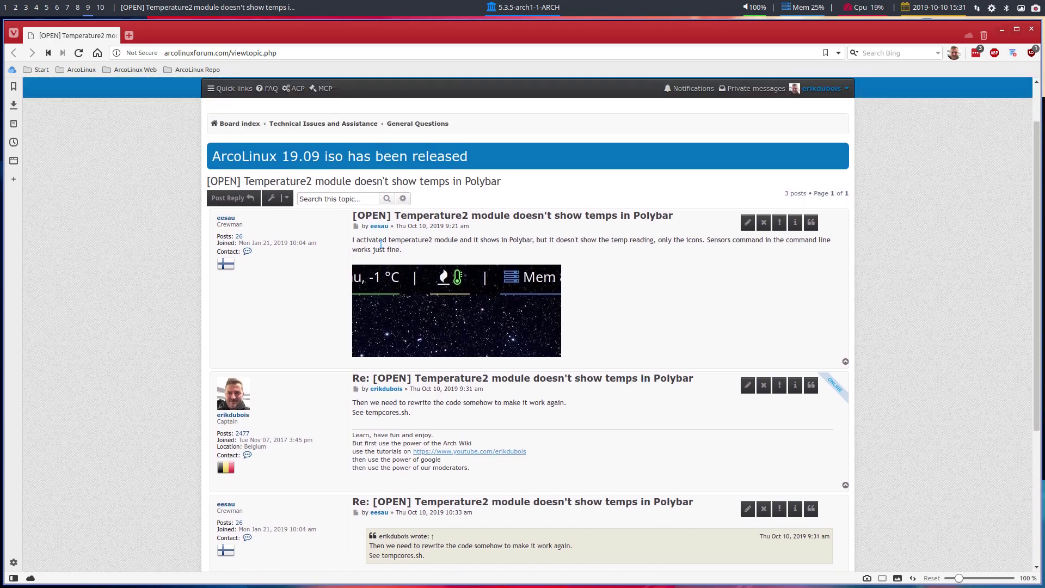
pyautogui.doubleClick(396, 240)
# Close the browser, show hidden files in Thunar and bookmark the .config/polybar folder in the sidebar
pyautogui.press('super+q')
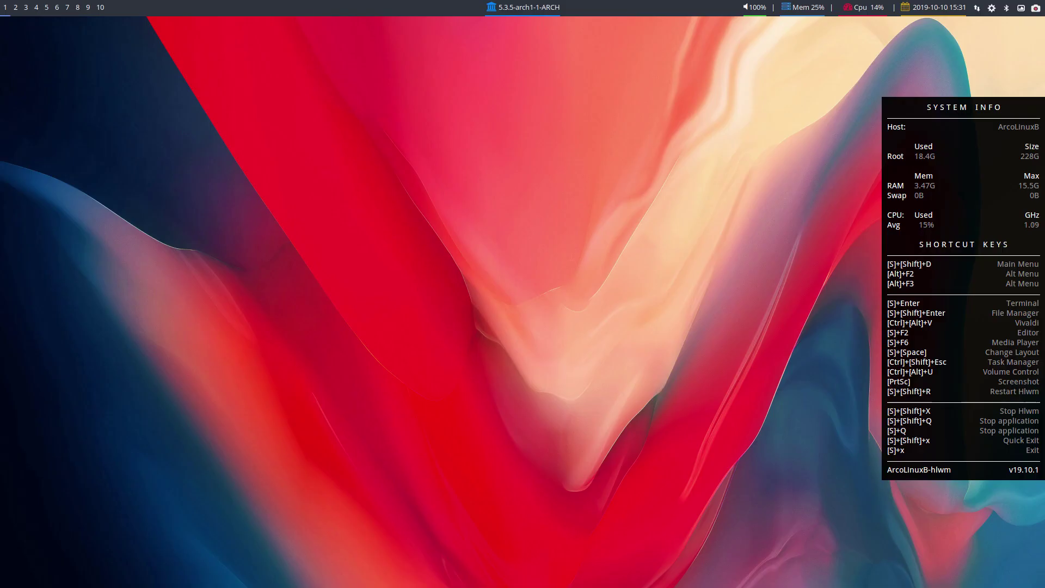
pyautogui.press('super+shift+Return')
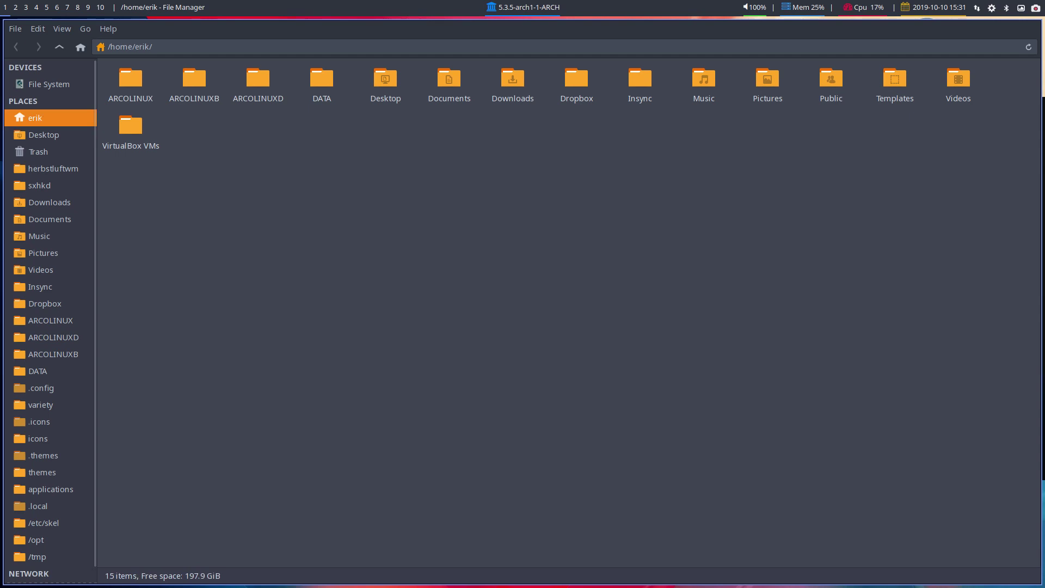
pyautogui.hotkey('ctrl', 'h')
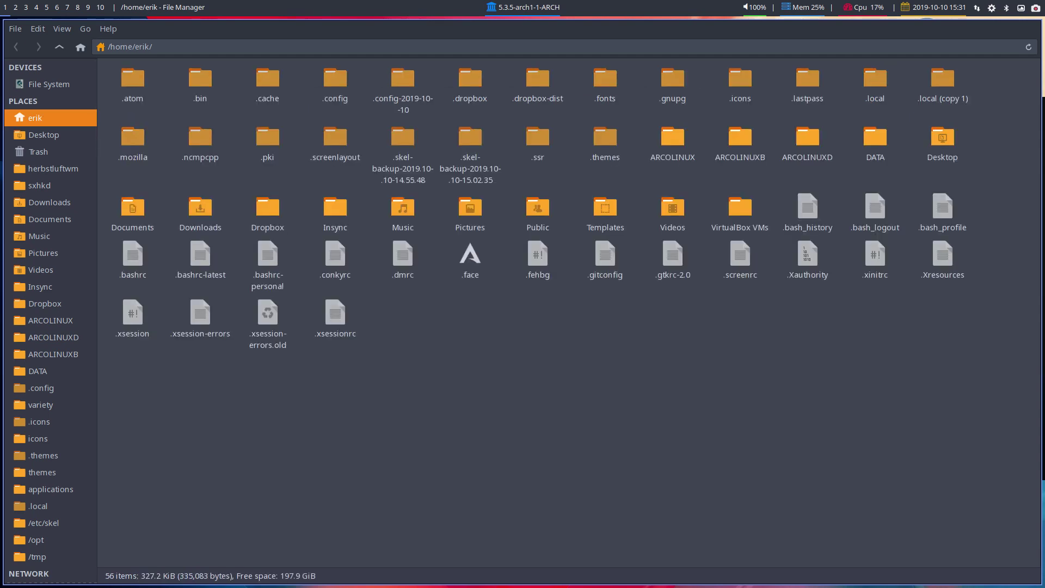
pyautogui.doubleClick(335, 79)
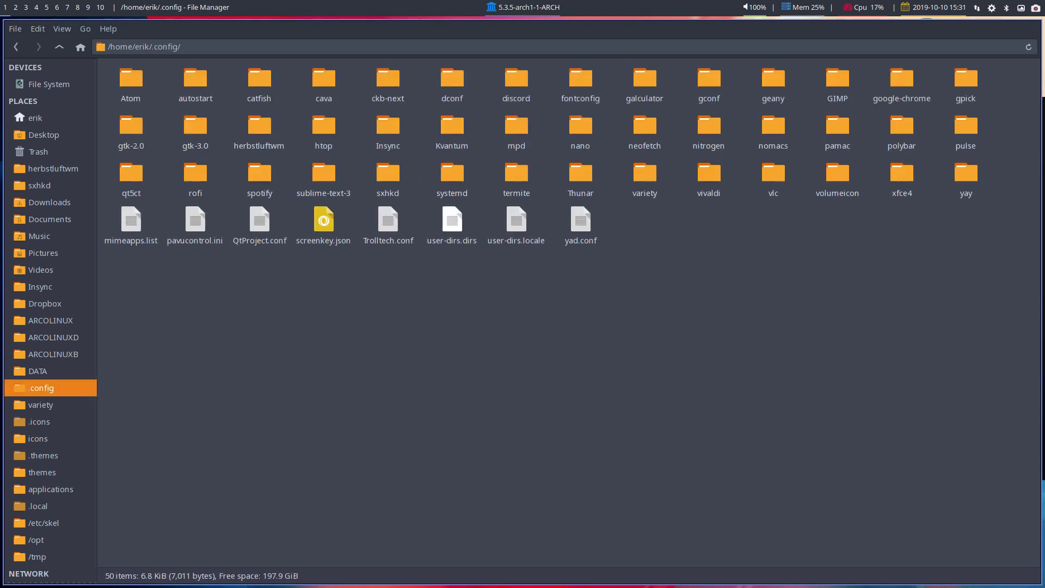
pyautogui.moveTo(902, 127); pyautogui.dragTo(49, 199)
# Open the bookmarked polybar folder and open its config file in Sublime Text
pyautogui.click(52, 168)
pyautogui.click(39, 186)
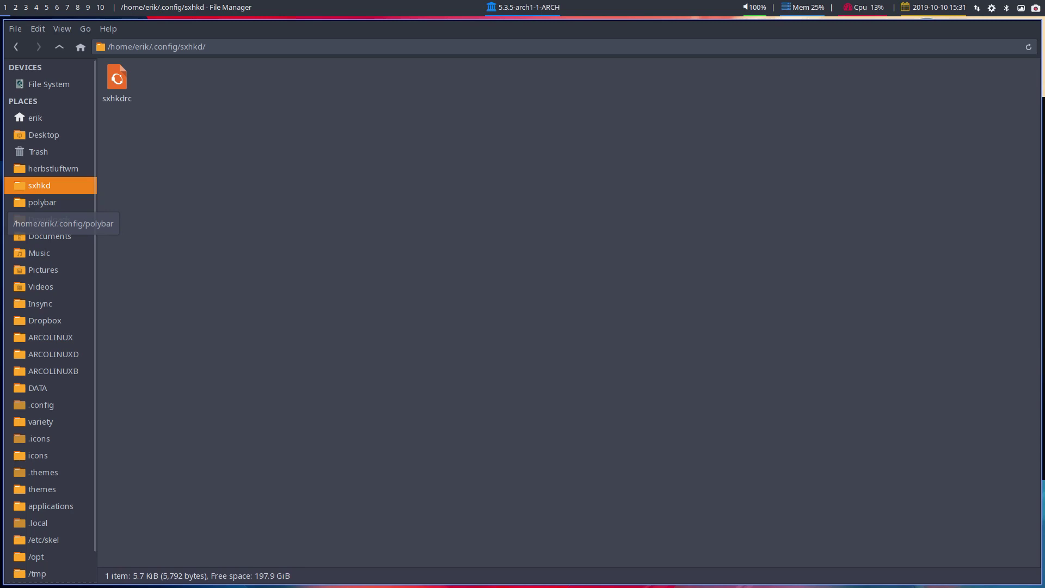
pyautogui.click(42, 202)
pyautogui.click(163, 81)
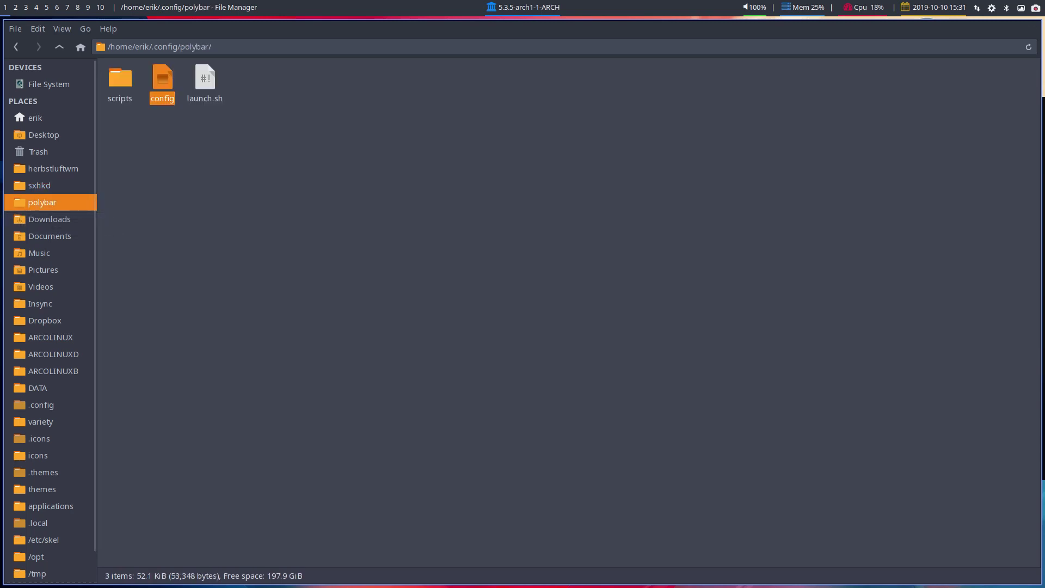
pyautogui.doubleClick(162, 82)
# Search the config for 'temperature2' and inspect its module lines that run tempcores.sh
pyautogui.click(641, 280)
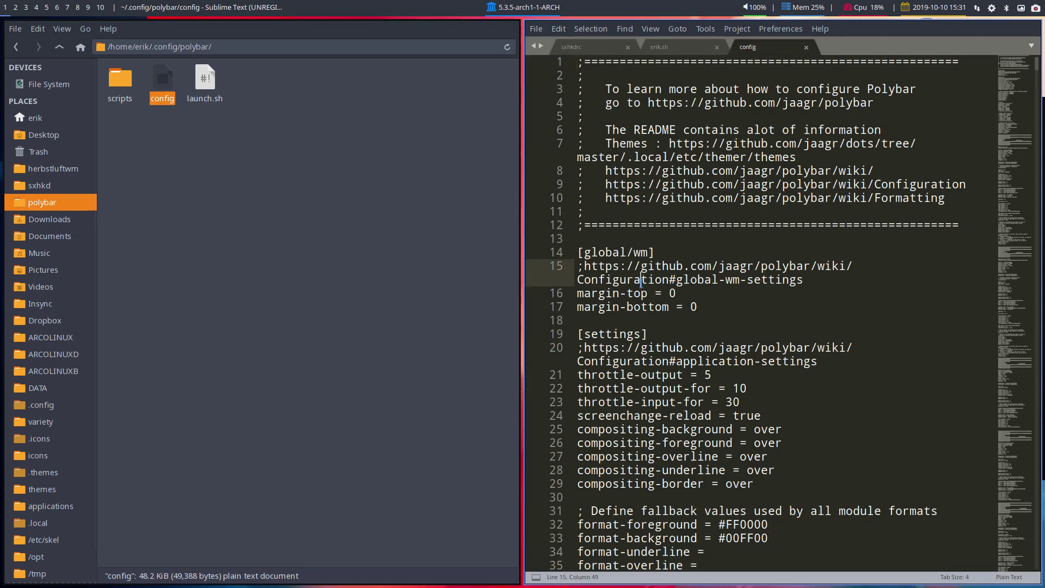
pyautogui.hotkey('ctrl', 'f')
pyautogui.write('termper')
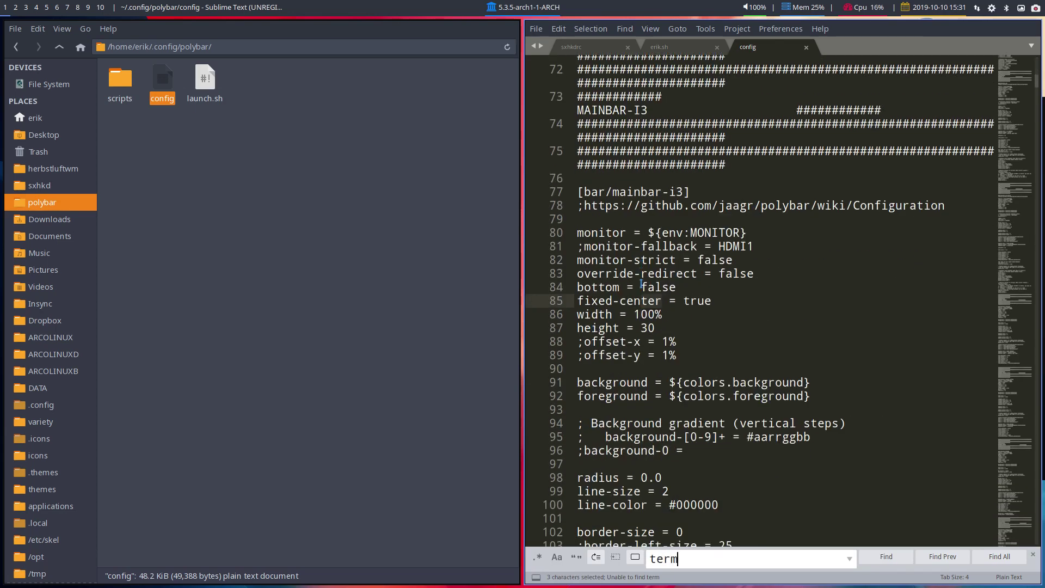
pyautogui.press('BackSpace')
pyautogui.press('BackSpace')
pyautogui.press('BackSpace')
pyautogui.press('BackSpace')
pyautogui.press('BackSpace')
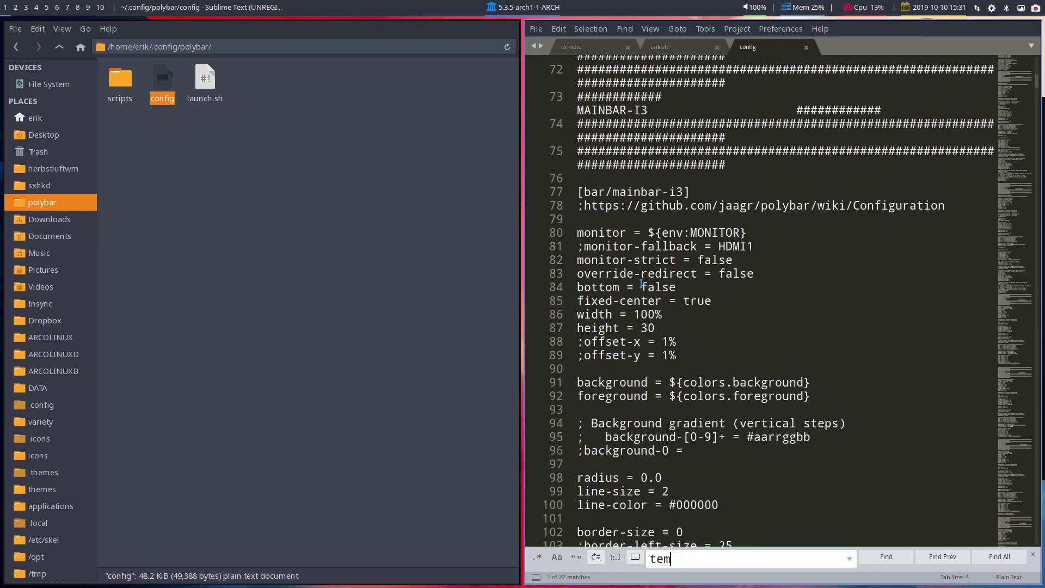
pyautogui.write('mperature')
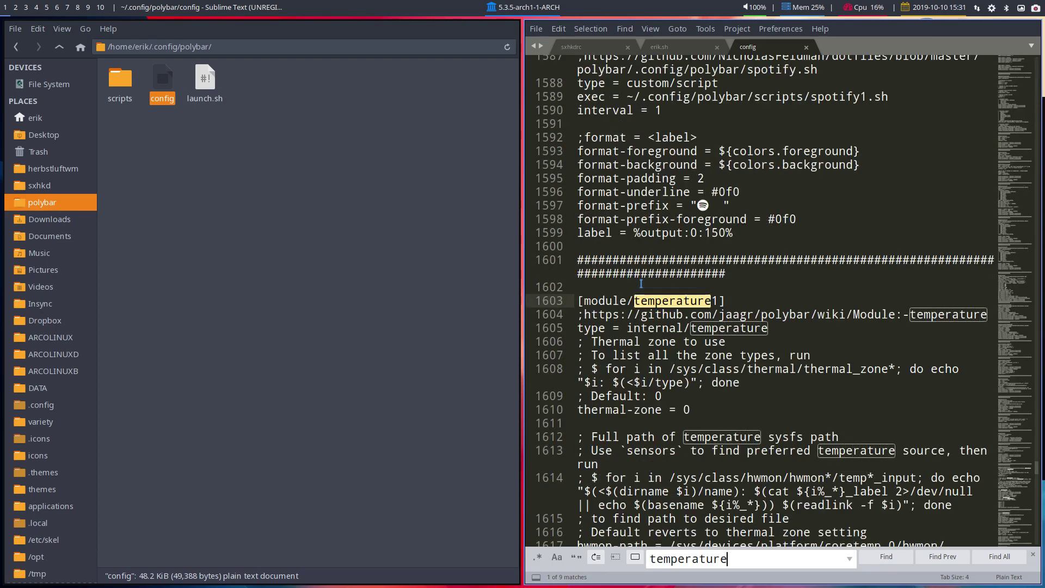
pyautogui.write('2')
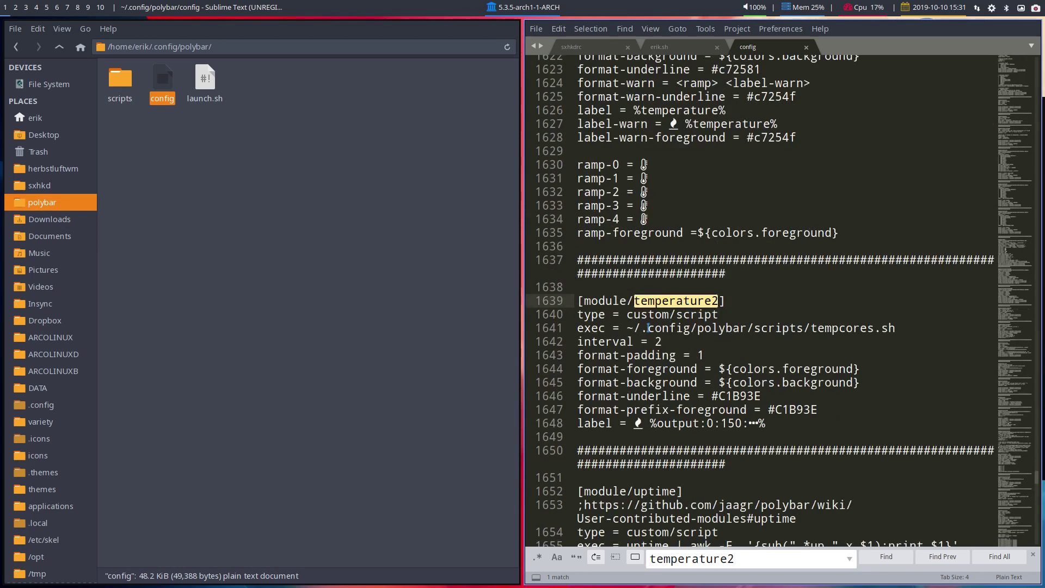
pyautogui.doubleClick(830, 328)
pyautogui.keyDown('shift'); pyautogui.click(915, 326); pyautogui.keyUp('shift')
pyautogui.click(680, 341)
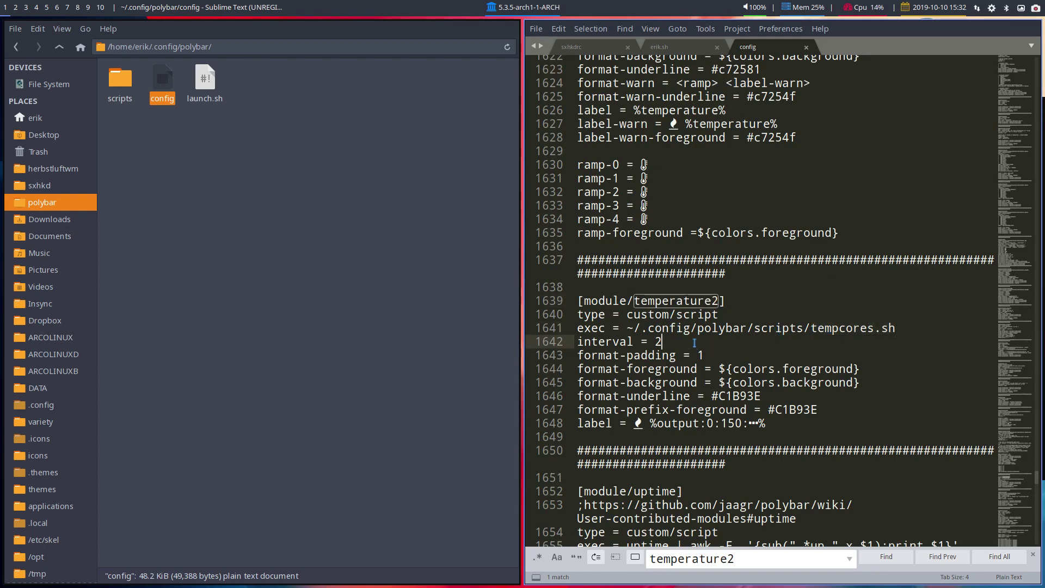
pyautogui.click(719, 355)
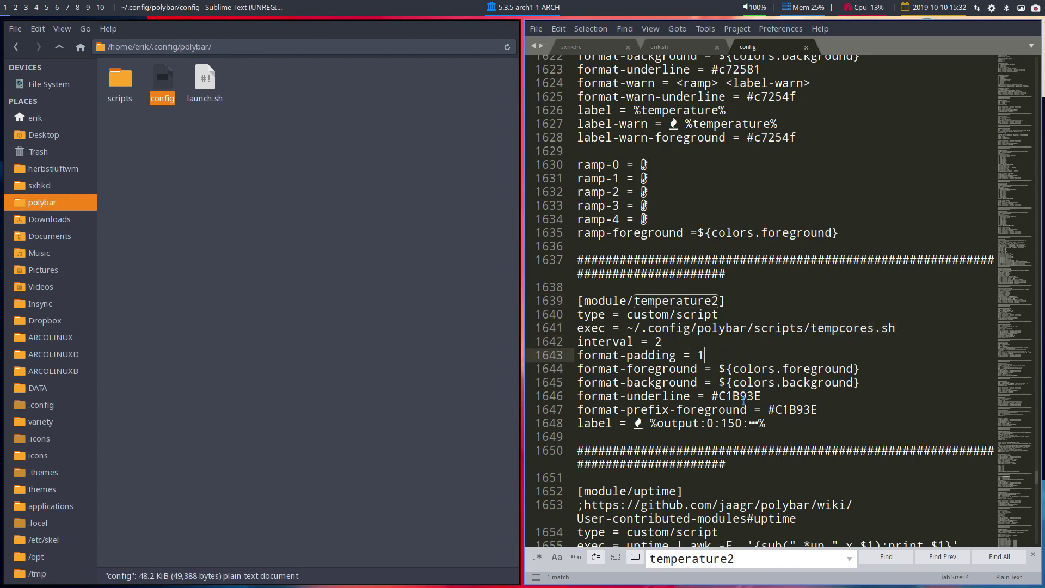
pyautogui.click(636, 424)
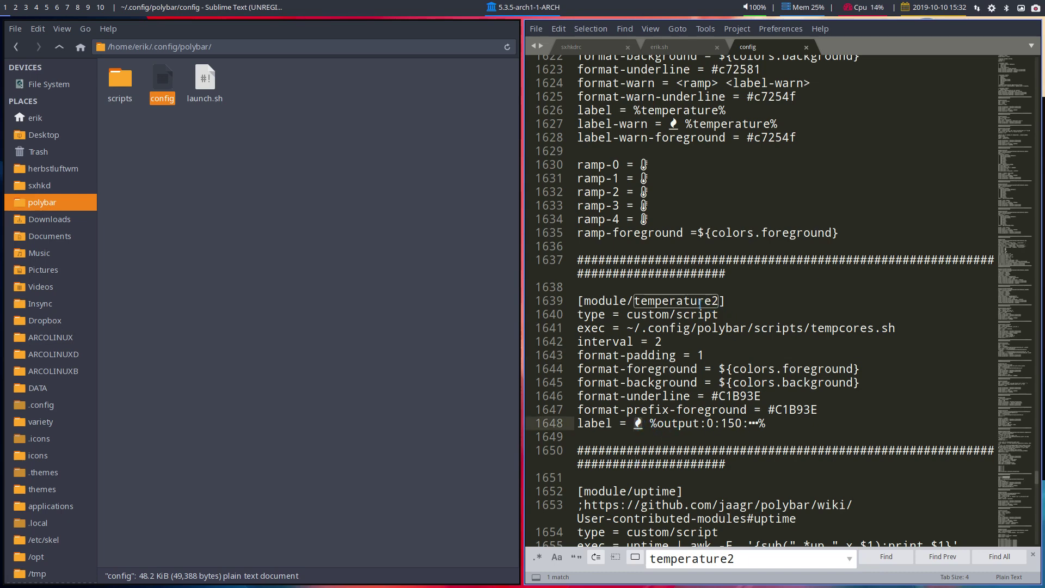
# Copy the 'temperature2' module name from line 1639 and select the search field text
pyautogui.moveTo(634, 301); pyautogui.dragTo(721, 301)
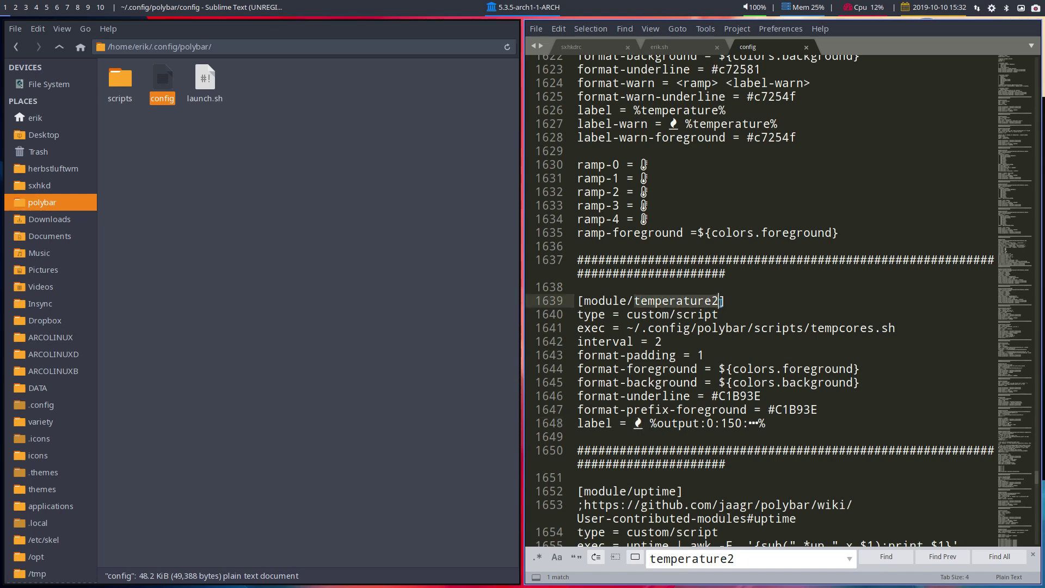
pyautogui.hotkey('ctrl', 'c')
pyautogui.hotkey('ctrl', 'f')
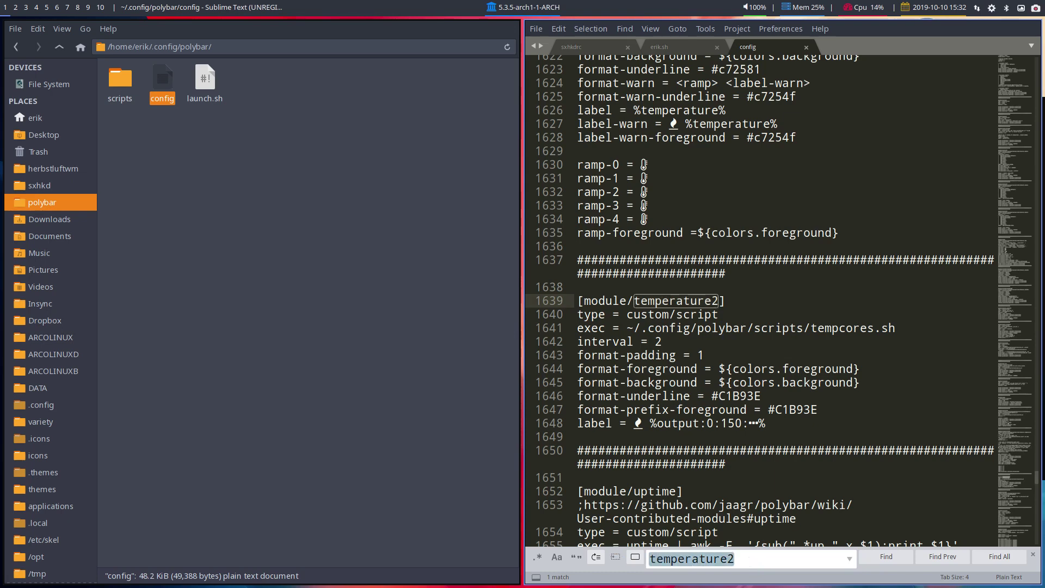
pyautogui.hotkey('ctrl', 'c')
pyautogui.moveTo(792, 565); pyautogui.dragTo(634, 558)
# Search for 'herbst' to reach the [bar/mainbar-herbstluftwm] section
pyautogui.write('herbst')
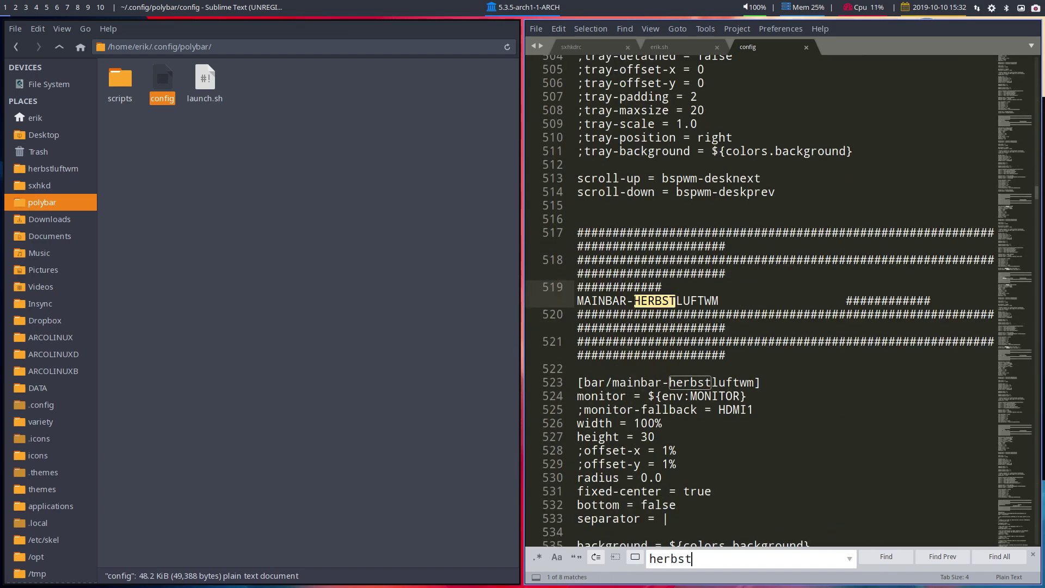
pyautogui.scroll(-5, 672, 479)
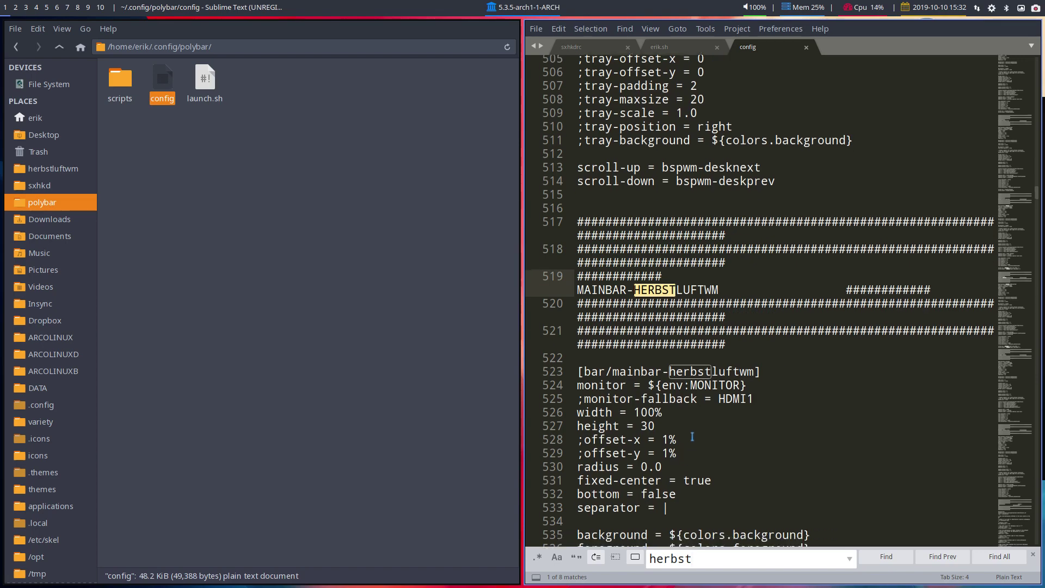
pyautogui.scroll(1, 678, 371)
pyautogui.scroll(-10, 678, 372)
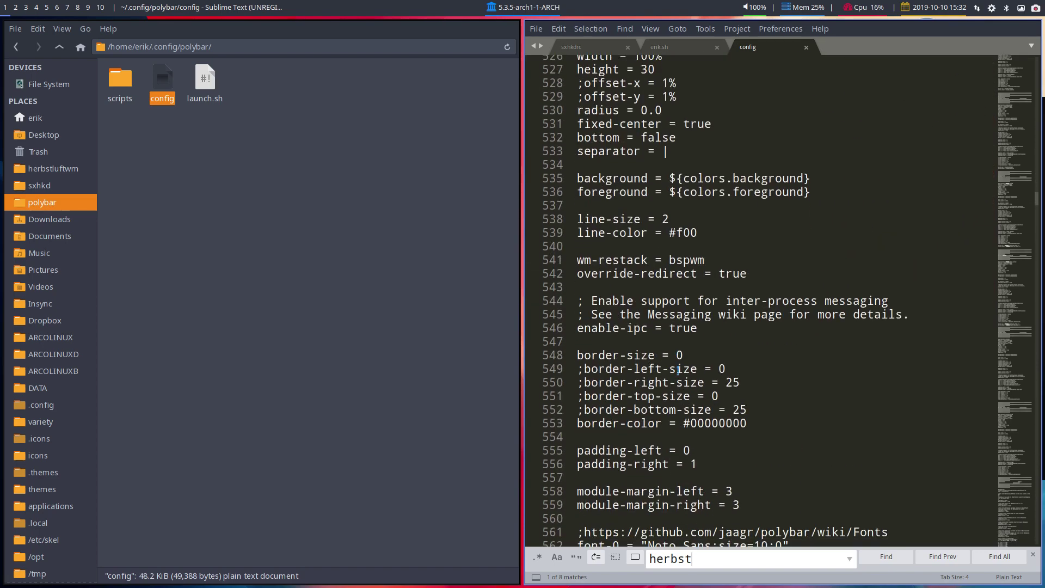
pyautogui.scroll(-1, 679, 370)
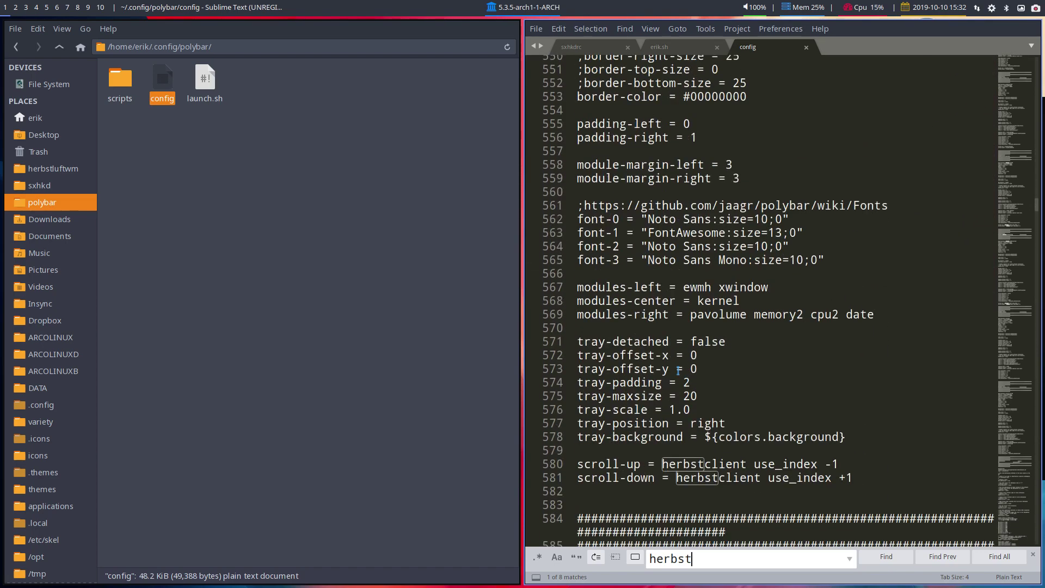
# Replace 'kernel' with 'temperature2' in modules-center on line 568
pyautogui.doubleClick(714, 301)
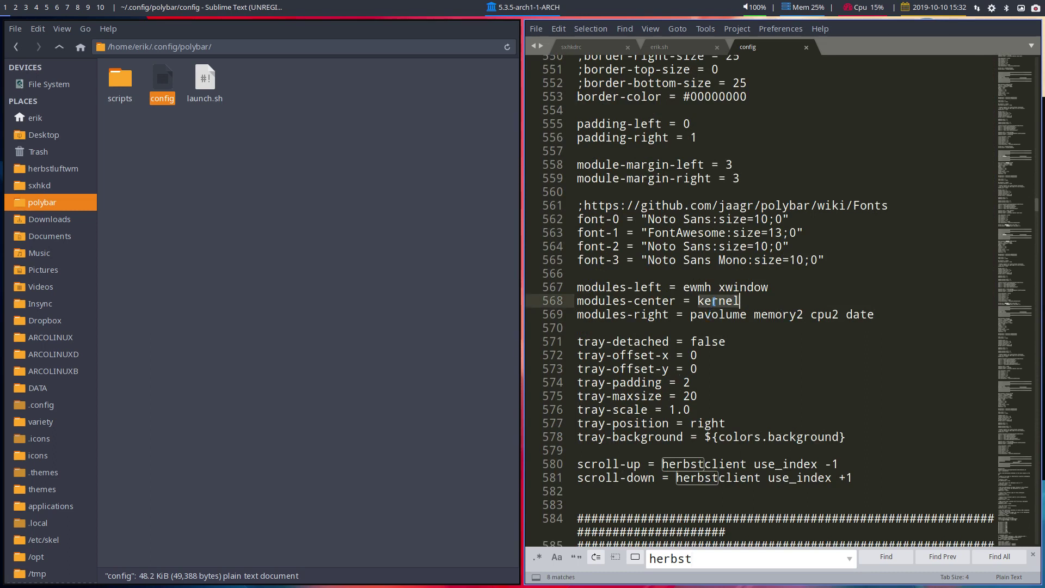
pyautogui.press('BackSpace')
pyautogui.hotkey('ctrl', 'v')
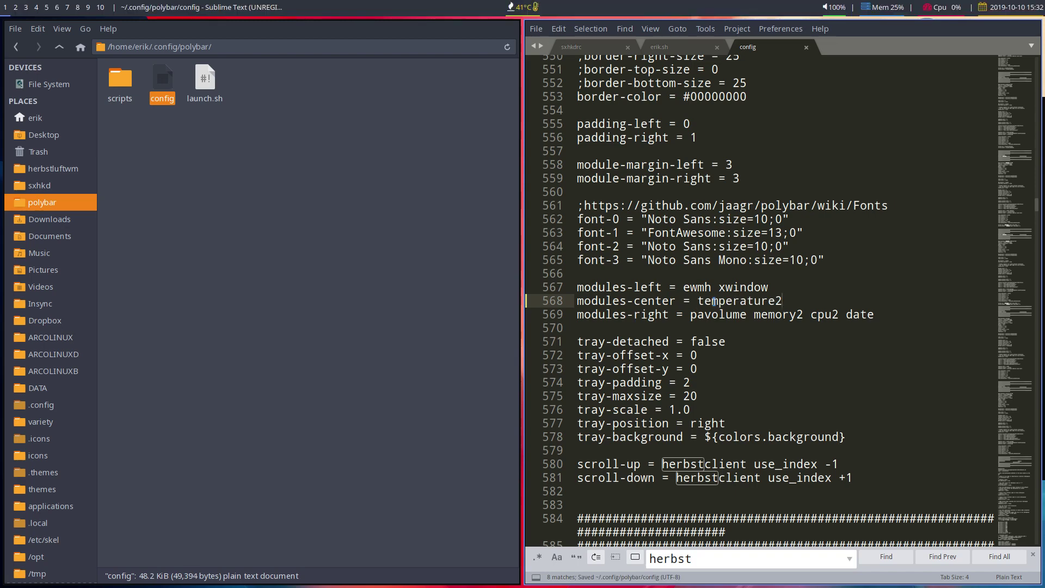
# Save the polybar config, then open the scripts folder in Thunar and select tempcores.sh
pyautogui.hotkey('ctrl', 's')
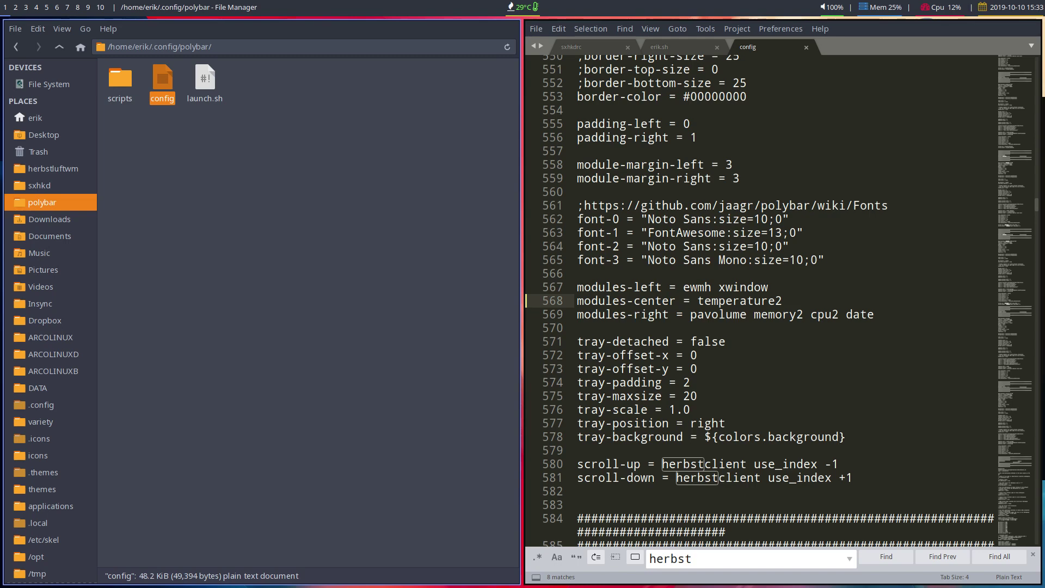
pyautogui.press('Escape')
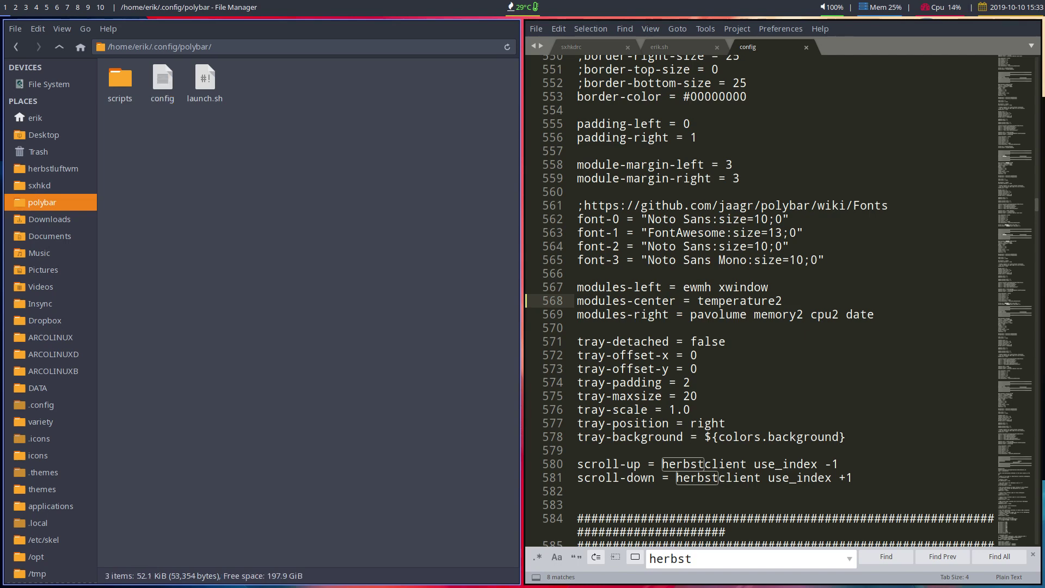
pyautogui.doubleClick(120, 79)
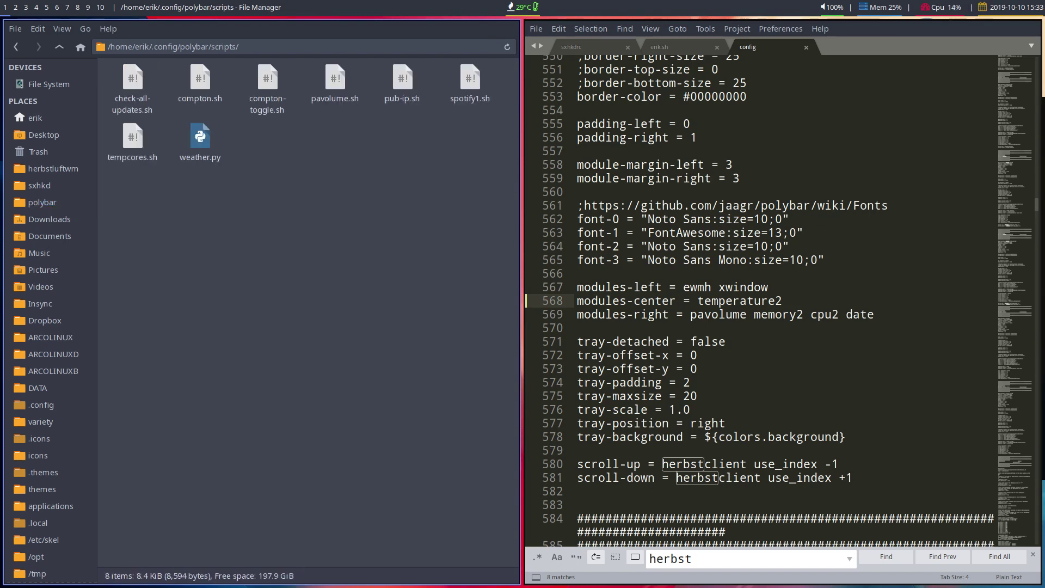
pyautogui.click(133, 141)
# Open tempcores.sh in Sublime Text via Thunar's Open With menu
pyautogui.rightClick(132, 142)
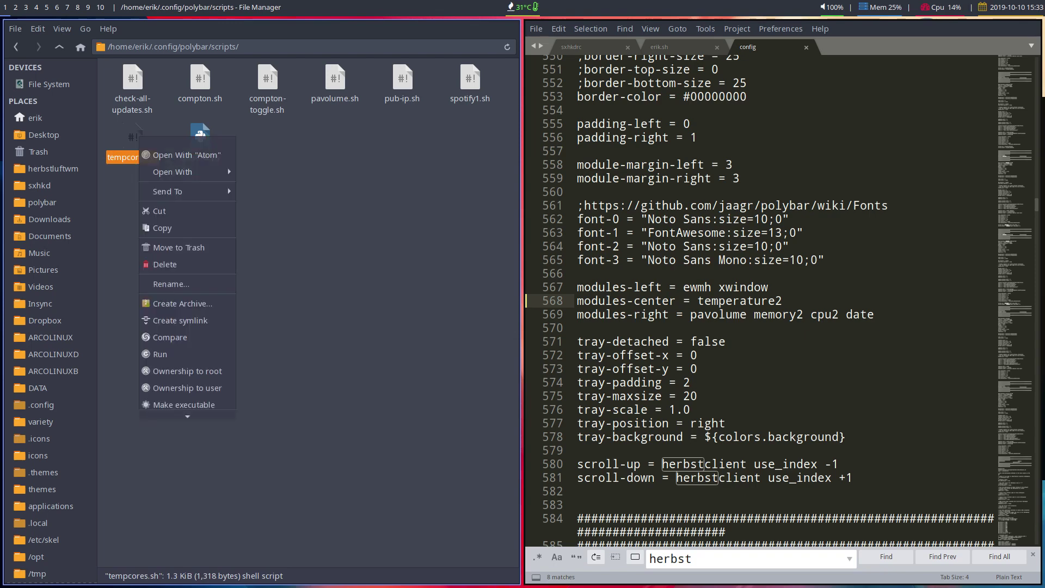
pyautogui.moveTo(163, 169)
pyautogui.click(303, 168)
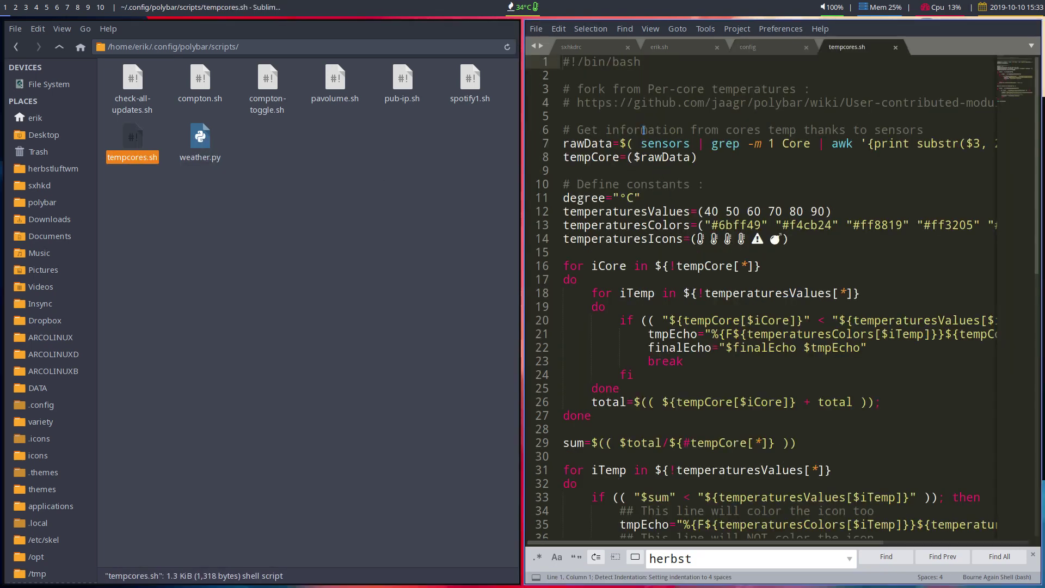
pyautogui.scroll(-2, 651, 141)
pyautogui.scroll(2, 647, 127)
# Copy the sensors command on line 7 and switch to empty workspace 3
pyautogui.moveTo(640, 144); pyautogui.dragTo(962, 144)
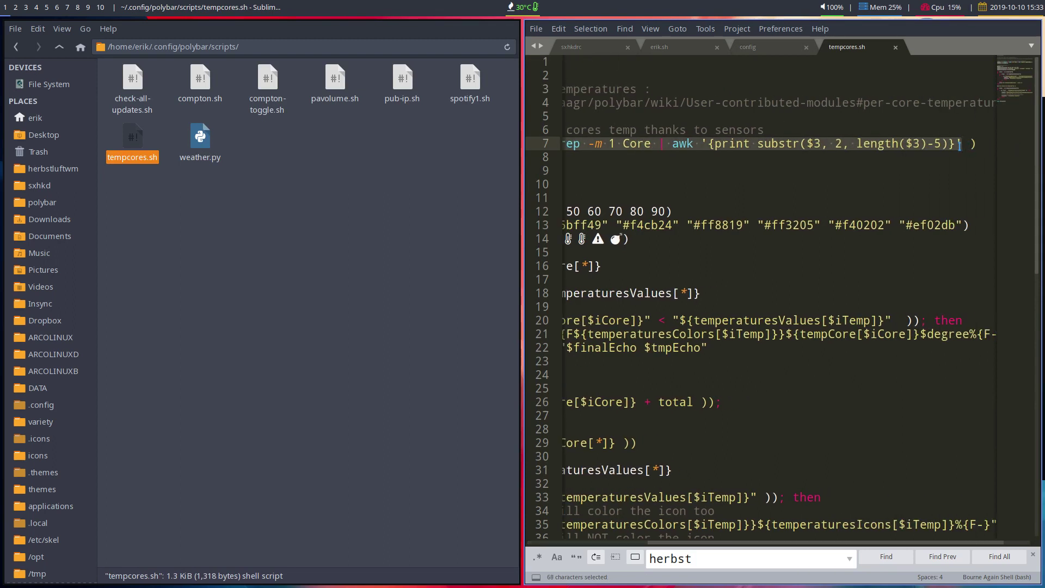
pyautogui.rightClick(962, 144)
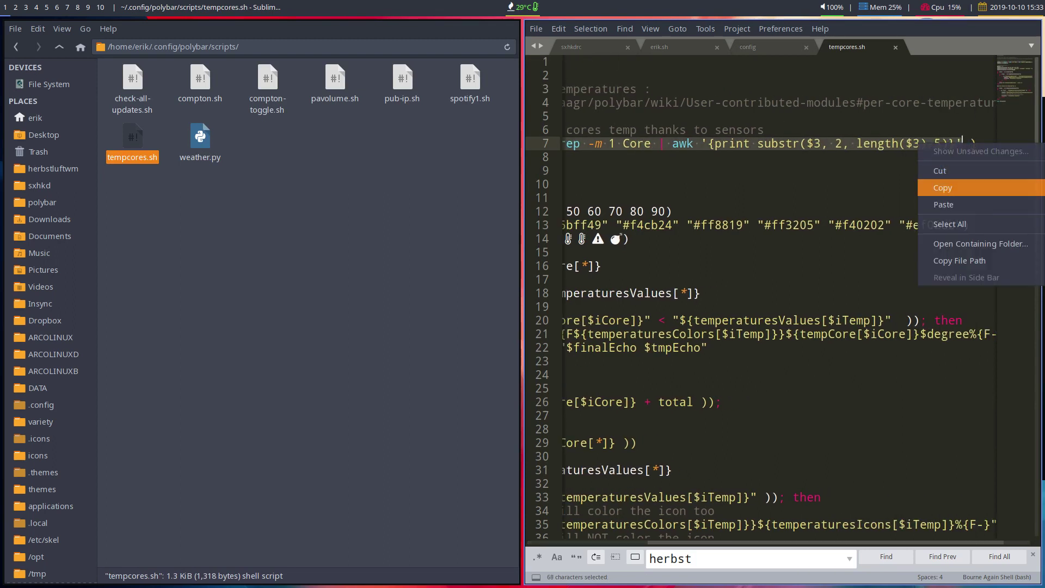
pyautogui.click(942, 188)
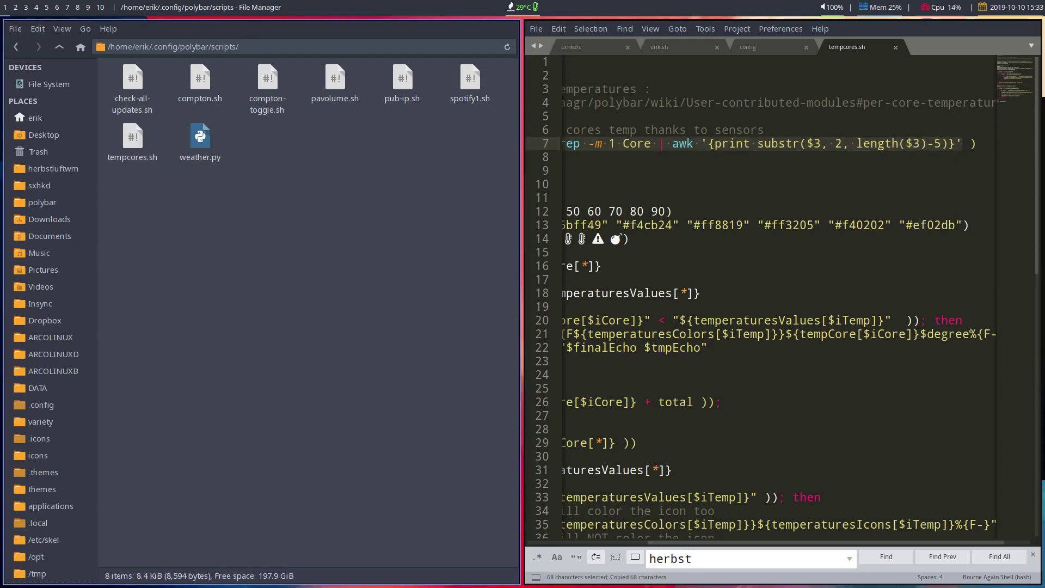
pyautogui.press('super+2')
pyautogui.press('super+3')
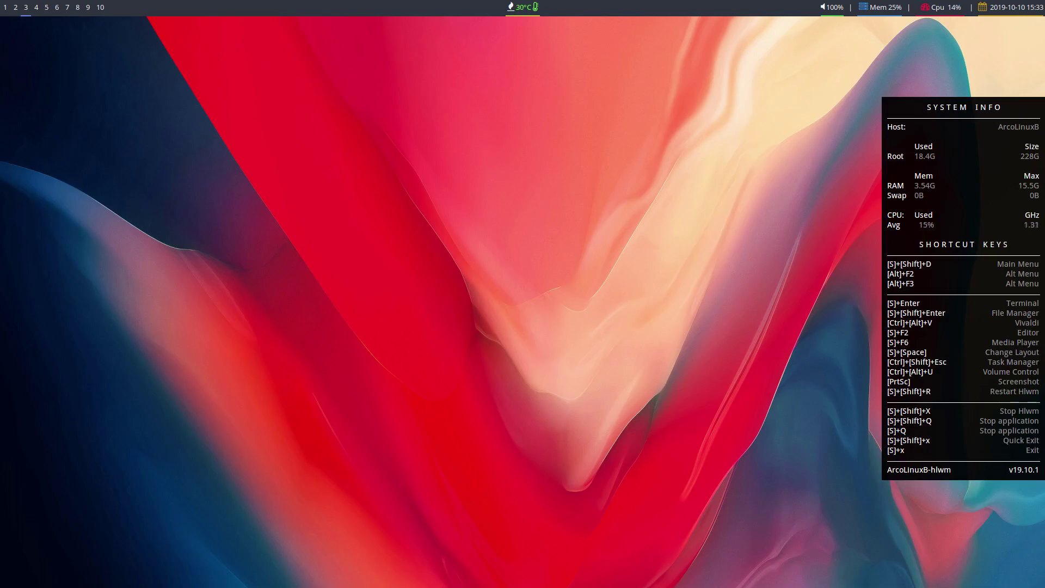
# Run the script's sensors pipeline in a new terminal, then rerun it without the awk part
pyautogui.press('super+Return')
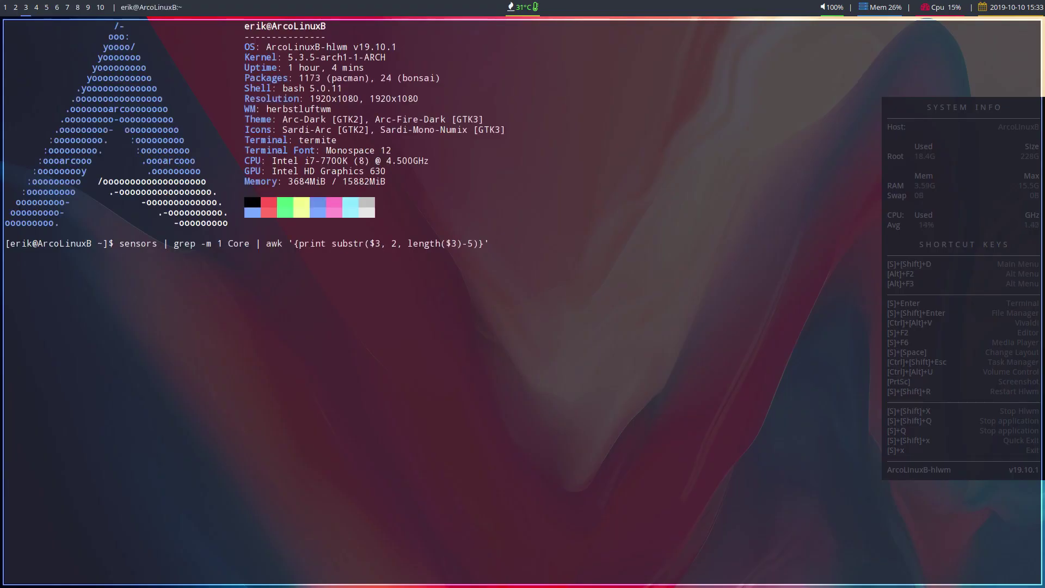
pyautogui.press('Return')
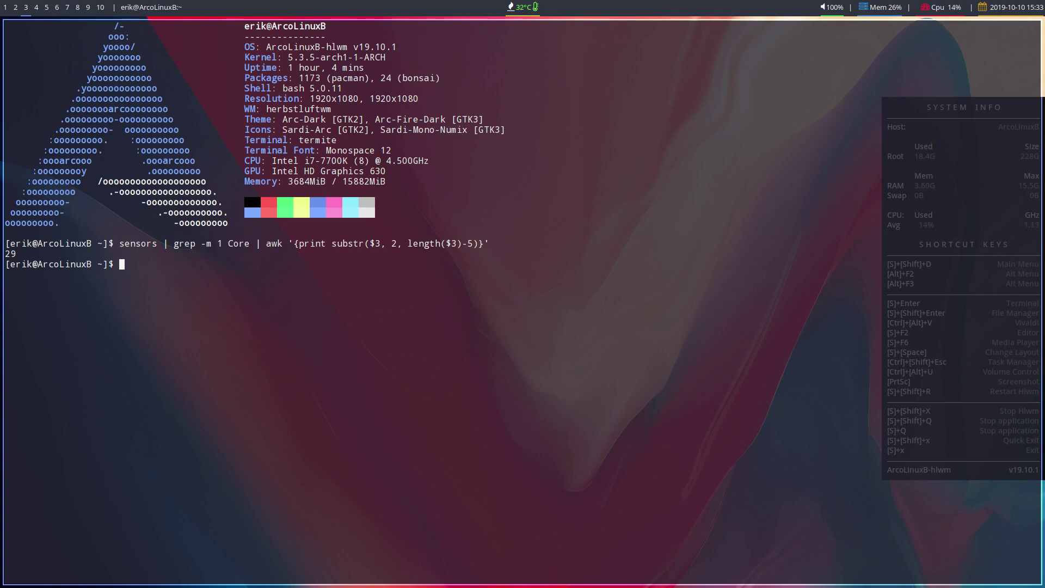
pyautogui.press('Up')
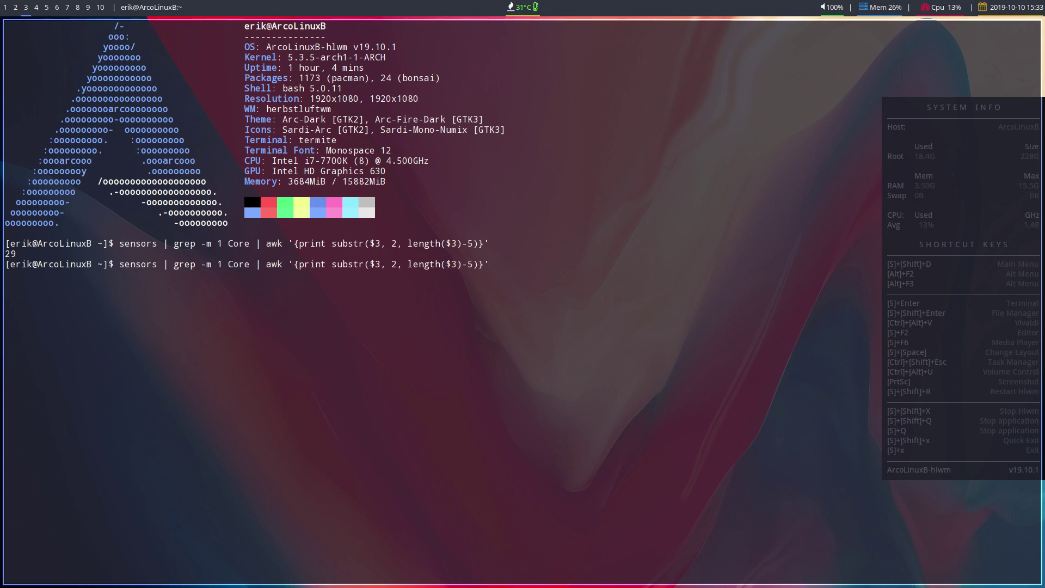
pyautogui.press('Left')
pyautogui.press('BackSpace')
pyautogui.press('BackSpace')
pyautogui.press('BackSpace')
pyautogui.press('BackSpace')
pyautogui.press('BackSpace')
pyautogui.press('BackSpace')
pyautogui.press('BackSpace')
pyautogui.press('BackSpace')
pyautogui.press('BackSpace')
pyautogui.press('BackSpace')
pyautogui.press('BackSpace')
pyautogui.press('BackSpace')
pyautogui.press('BackSpace')
pyautogui.press('BackSpace')
pyautogui.press('BackSpace')
pyautogui.press('BackSpace')
pyautogui.press('BackSpace')
pyautogui.press('BackSpace')
pyautogui.press('BackSpace')
pyautogui.press('BackSpace')
pyautogui.press('Return')
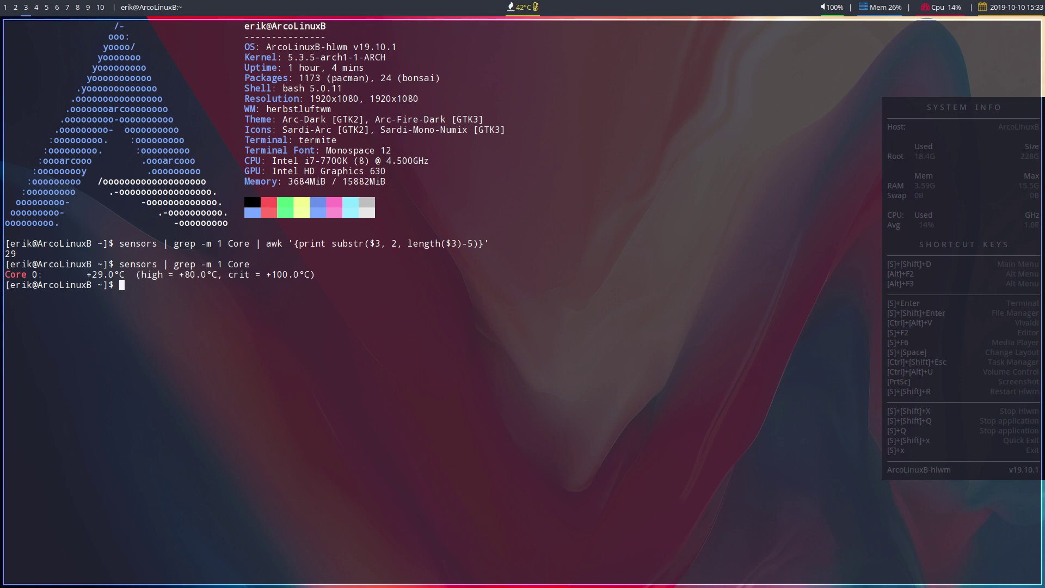
# Run plain 'sensors' to see all readings, then begin typing 'sudo pacman -S lmsens'
pyautogui.press('Up')
pyautogui.press('BackSpace')
pyautogui.press('BackSpace')
pyautogui.press('BackSpace')
pyautogui.press('BackSpace')
pyautogui.press('BackSpace')
pyautogui.press('BackSpace')
pyautogui.press('BackSpace')
pyautogui.press('BackSpace')
pyautogui.press('BackSpace')
pyautogui.press('BackSpace')
pyautogui.press('BackSpace')
pyautogui.press('BackSpace')
pyautogui.press('BackSpace')
pyautogui.press('BackSpace')
pyautogui.press('BackSpace')
pyautogui.press('BackSpace')
pyautogui.press('BackSpace')
pyautogui.press('Return')
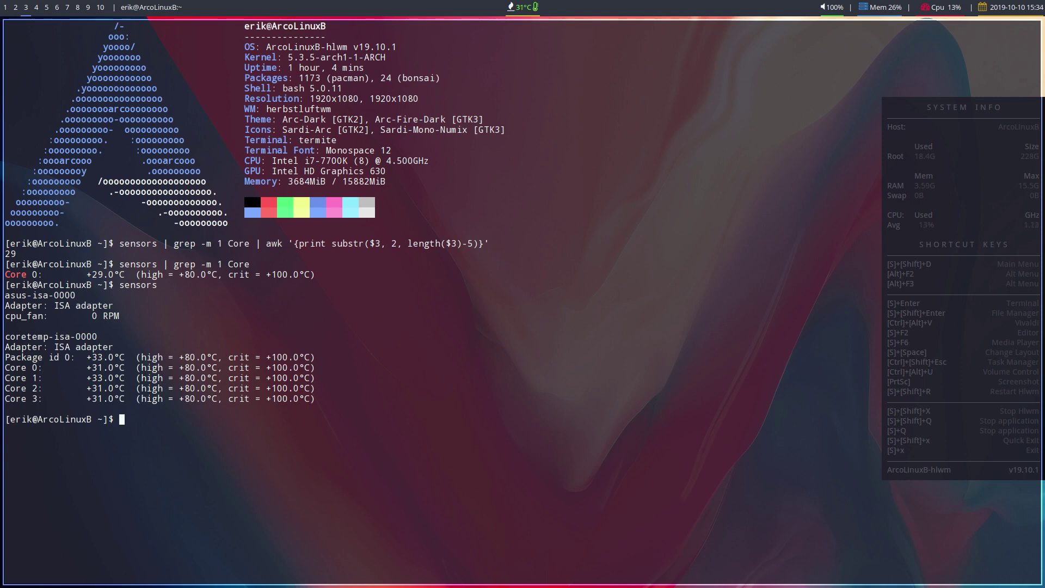
pyautogui.write('sudo pacman -S lmsens')
# Reinstall lm_sensors with 'sudo pacman -S lm_sensors', confirming with the password, then type 'sensors -h'
pyautogui.press('BackSpace')
pyautogui.press('BackSpace')
pyautogui.press('BackSpace')
pyautogui.press('BackSpace')
pyautogui.press('Tab')
pyautogui.press('Tab')
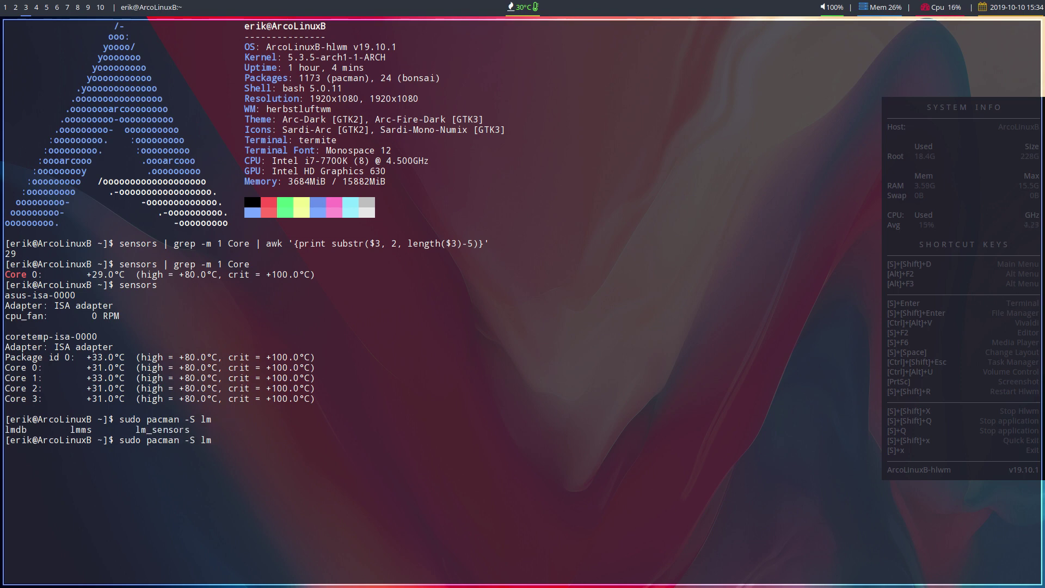
pyautogui.write('_sensors')
pyautogui.press('Return')
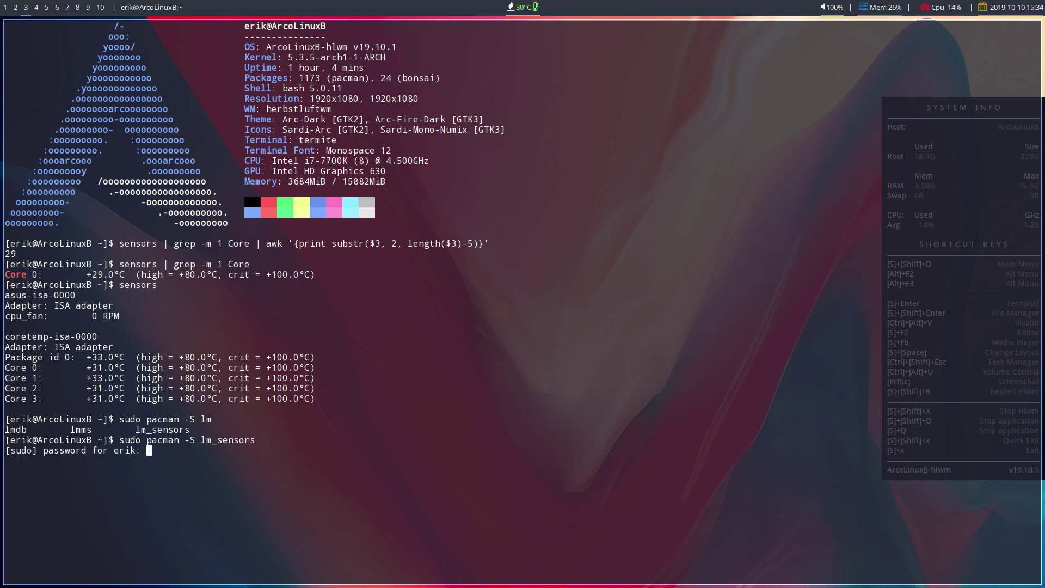
pyautogui.press('Return')
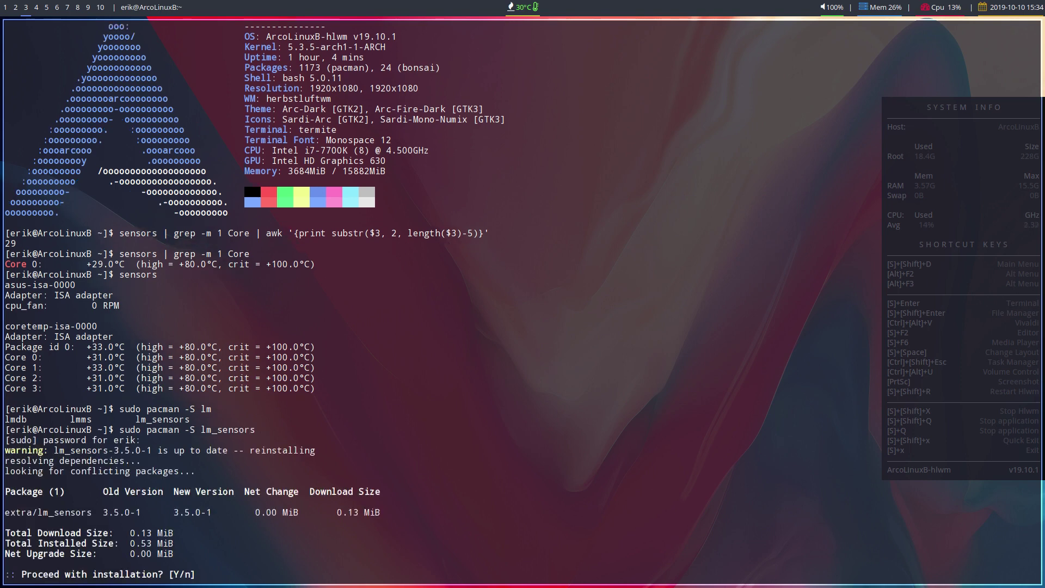
pyautogui.press('Return')
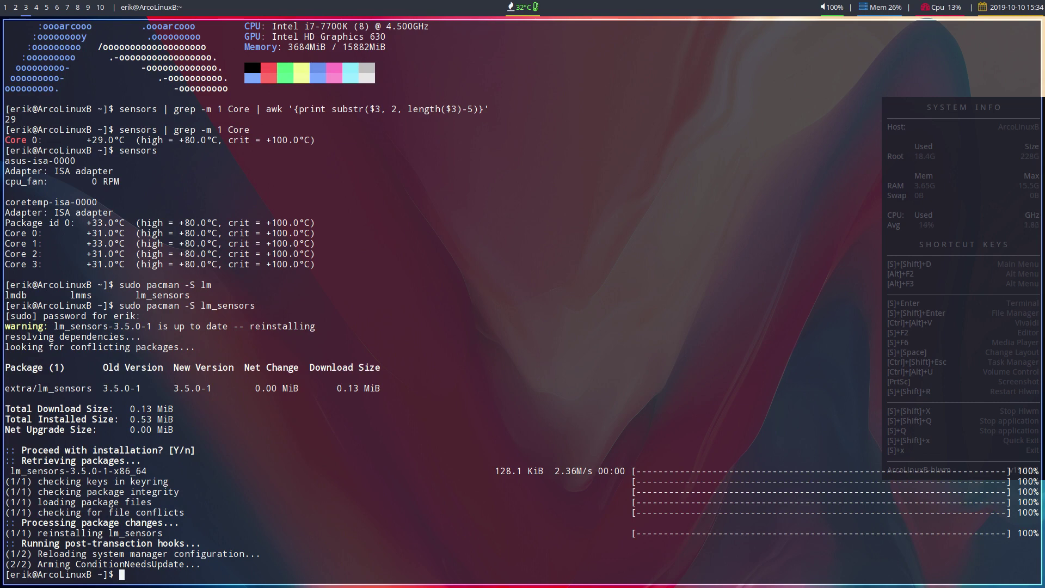
pyautogui.write('sens')
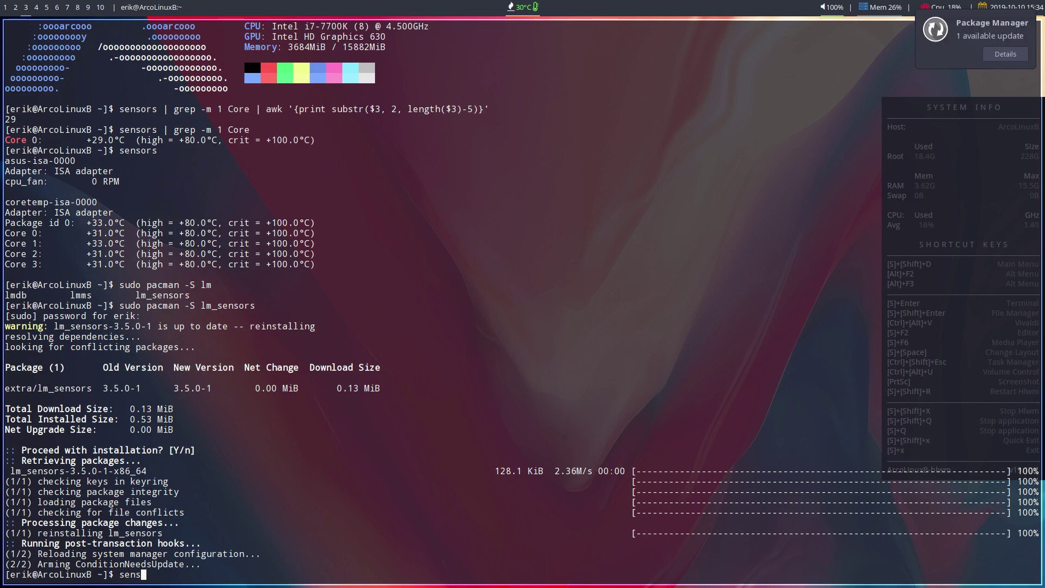
pyautogui.write('ors -h')
# Show the sensors usage help and mark its --help option
pyautogui.press('Return')
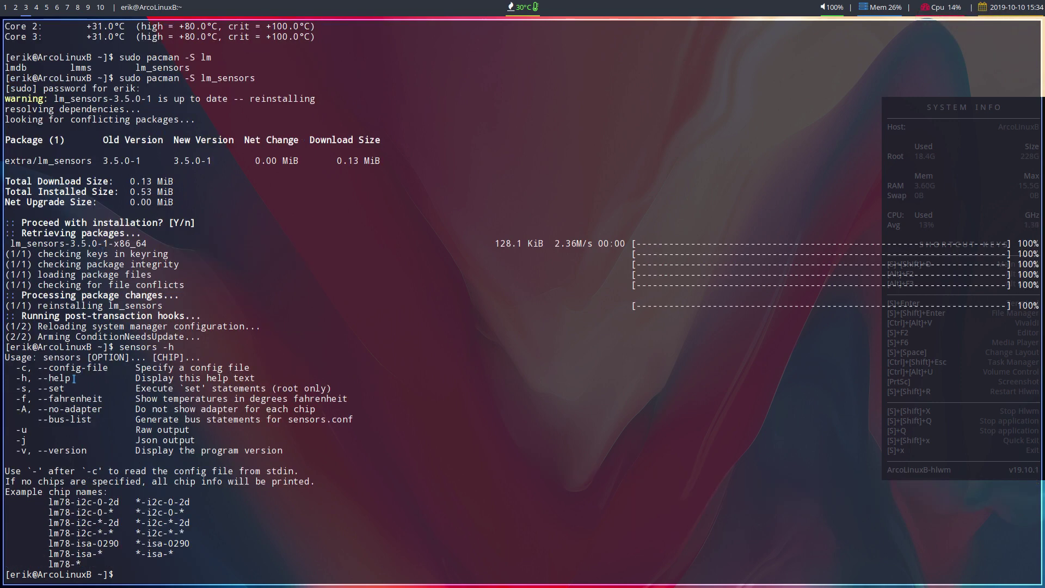
pyautogui.moveTo(75, 379); pyautogui.dragTo(12, 378)
pyautogui.click(229, 419)
# Read the 'man sensors' page, close the terminal and open a file manager
pyautogui.write('man sensors')
pyautogui.press('Return')
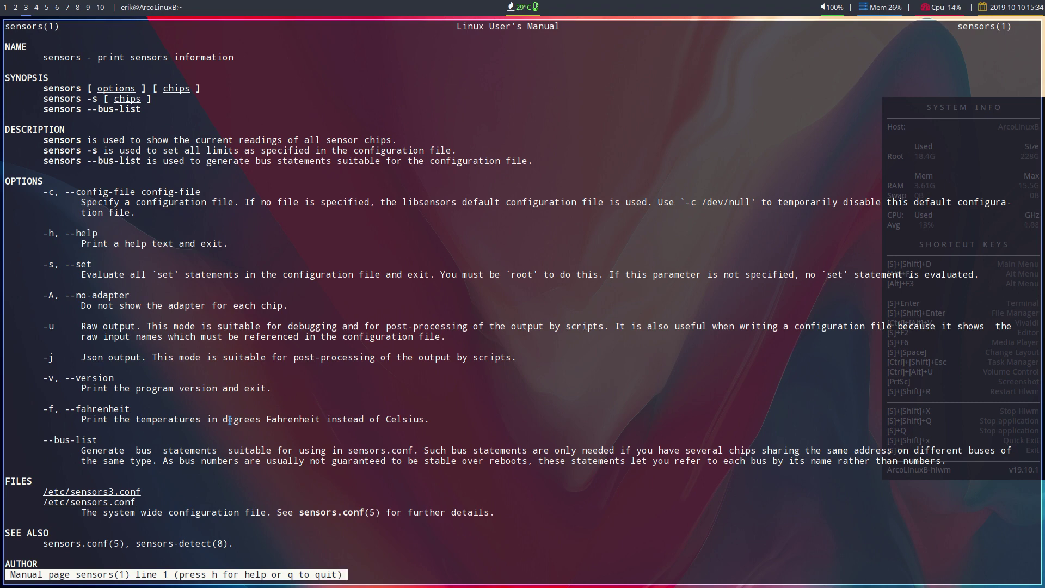
pyautogui.press('q')
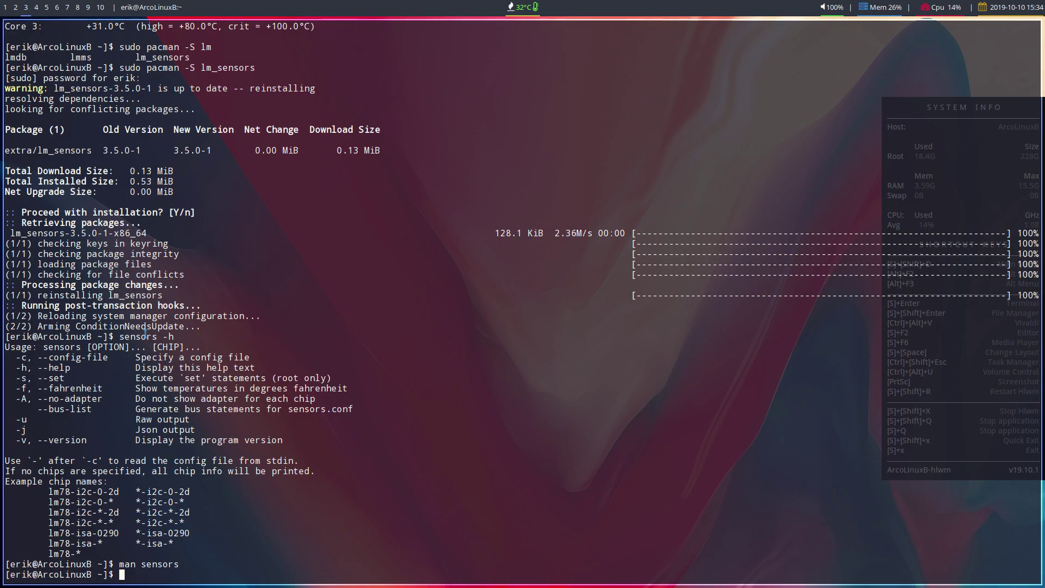
pyautogui.press('super+q')
pyautogui.press('super+shift+Return')
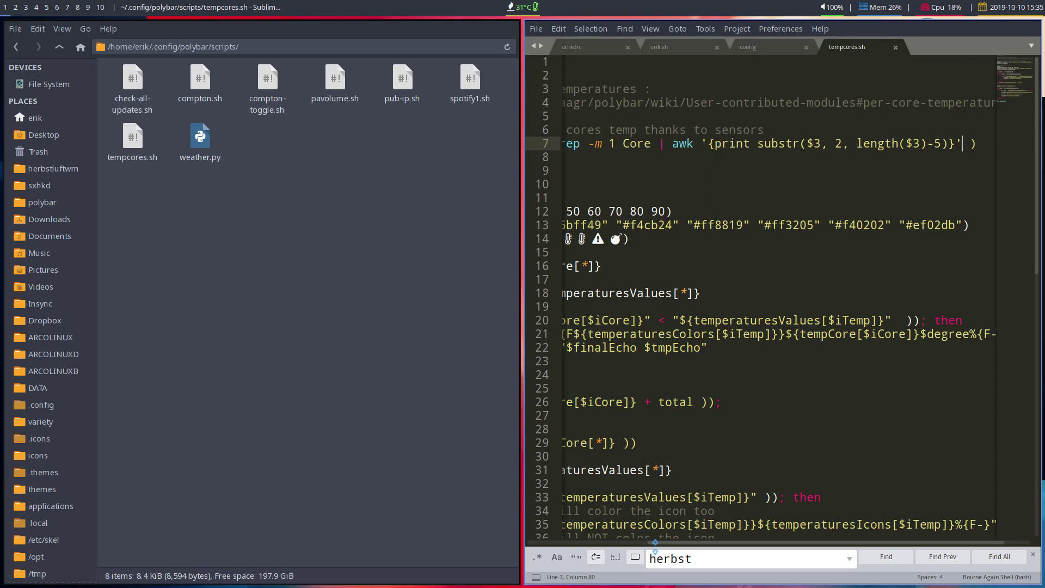
# Scroll tempcores.sh left so each line starts from the first column, beginning with #!/bin/bash
pyautogui.hscroll(-3, 655, 543)
pyautogui.hscroll(-3, 779, 300)
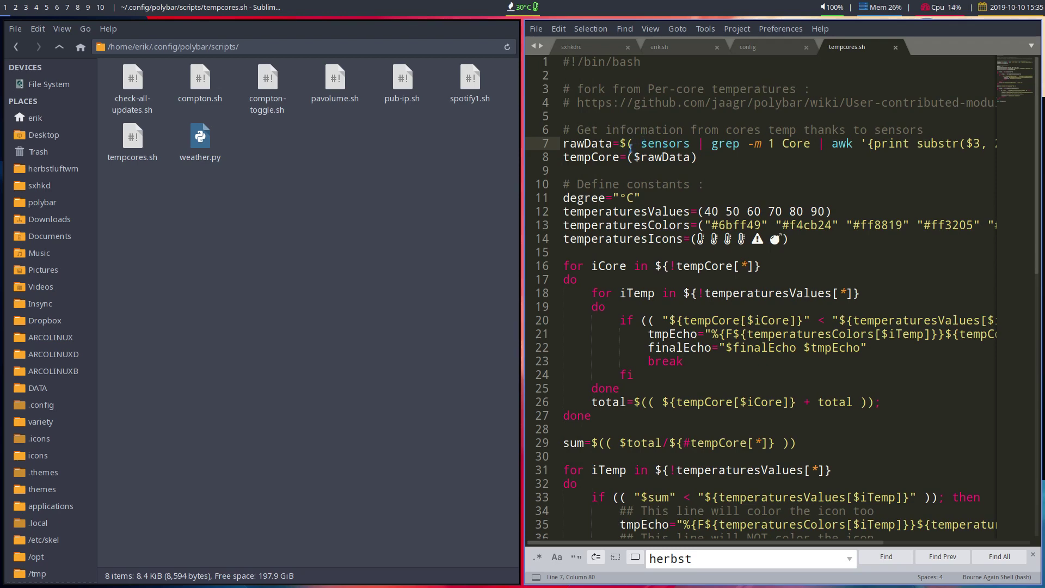
# On empty workspace 3, open termite and run the sensors | grep | awk command from history
pyautogui.press('super+2')
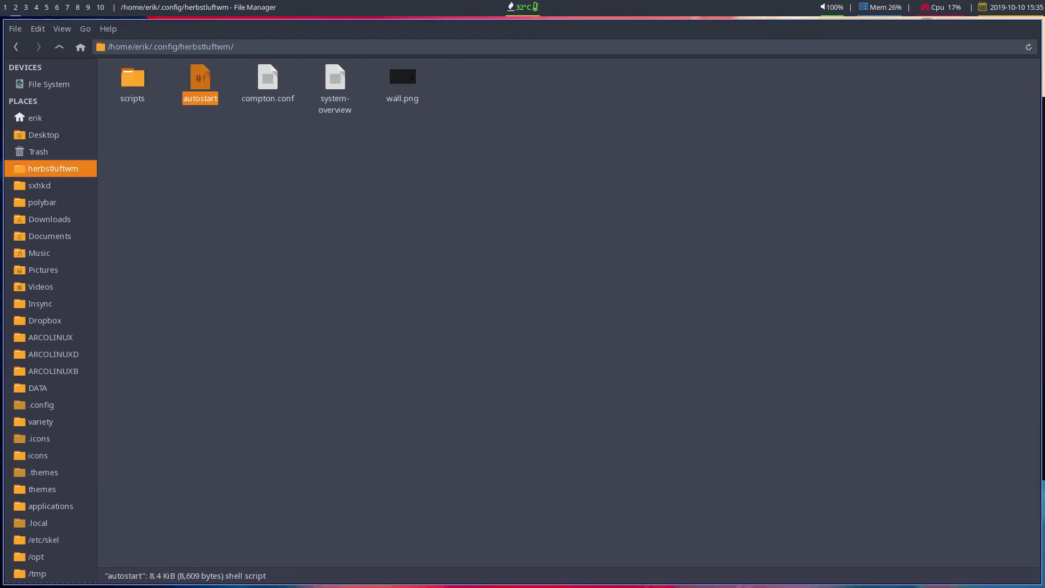
pyautogui.press('super+3')
pyautogui.press('super+Return')
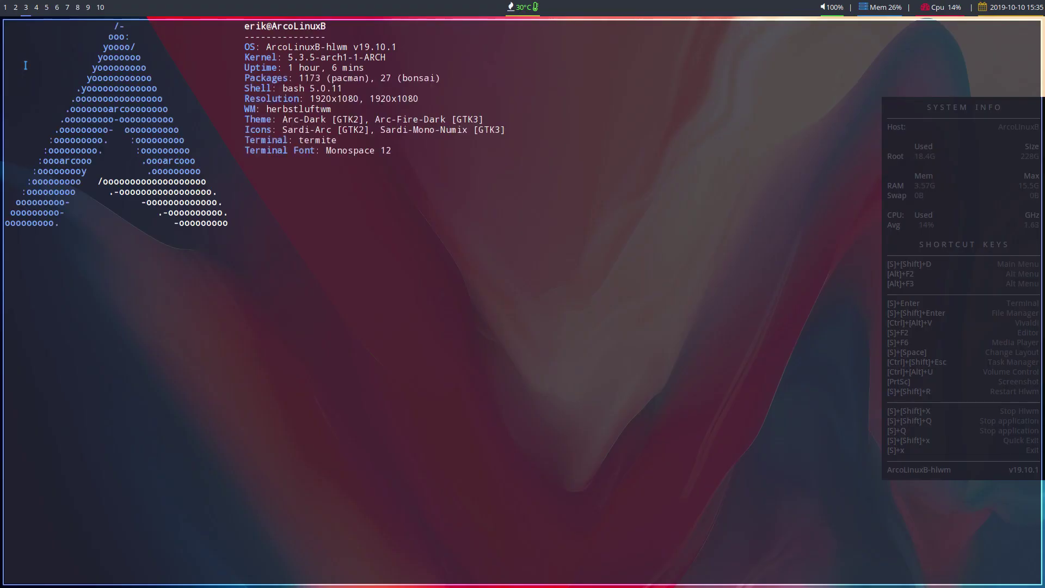
pyautogui.press('Up')
pyautogui.press('Up')
pyautogui.press('Up')
# Rerun the core-temperature pipeline several times, getting readings of 30 and then 29
pyautogui.press('Up')
pyautogui.press('Up')
pyautogui.press('Up')
pyautogui.press('Return')
pyautogui.press('Up')
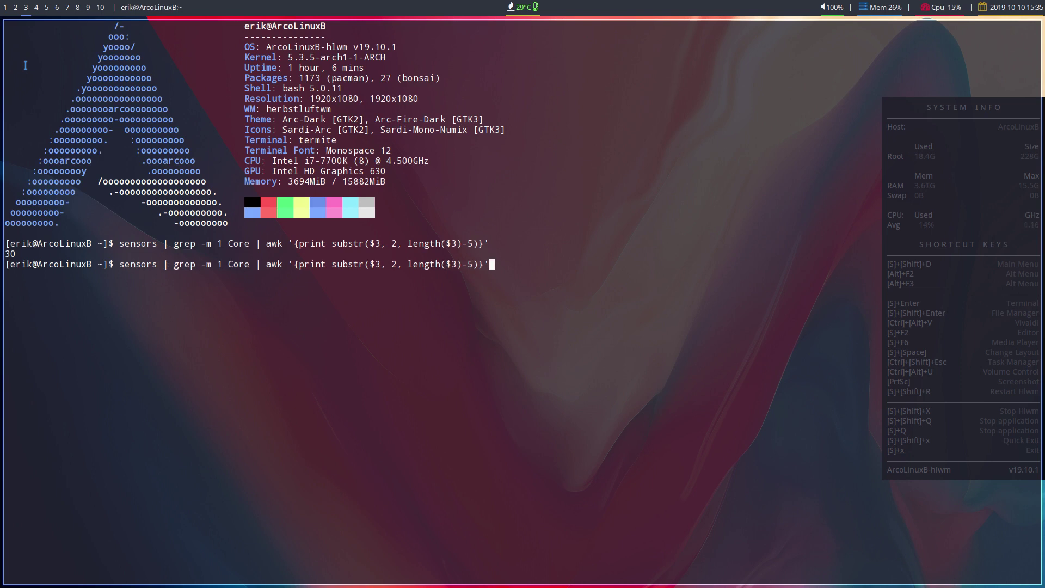
pyautogui.press('Return')
pyautogui.press('Up')
pyautogui.press('Return')
pyautogui.press('Up')
pyautogui.press('Return')
pyautogui.press('Up')
pyautogui.press('Return')
pyautogui.press('Up')
pyautogui.press('Return')
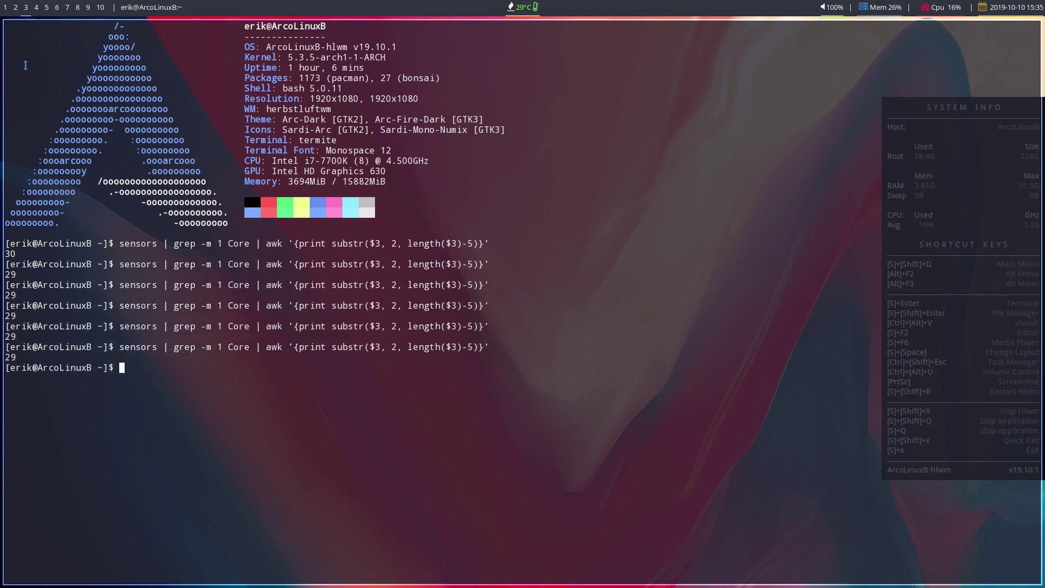
pyautogui.press('Up')
pyautogui.press('Return')
pyautogui.press('Up')
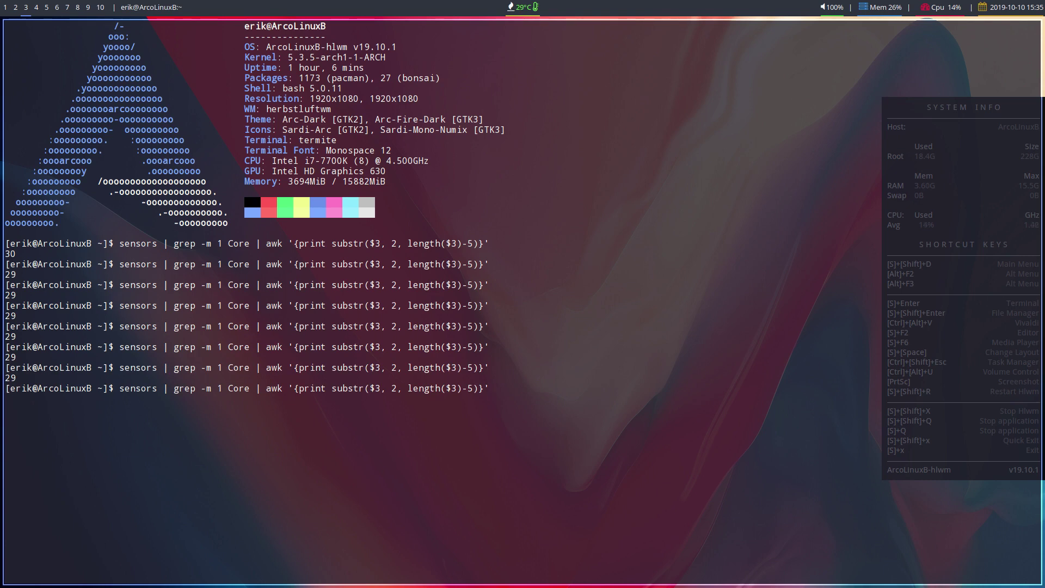
pyautogui.press('super+shift+Return')
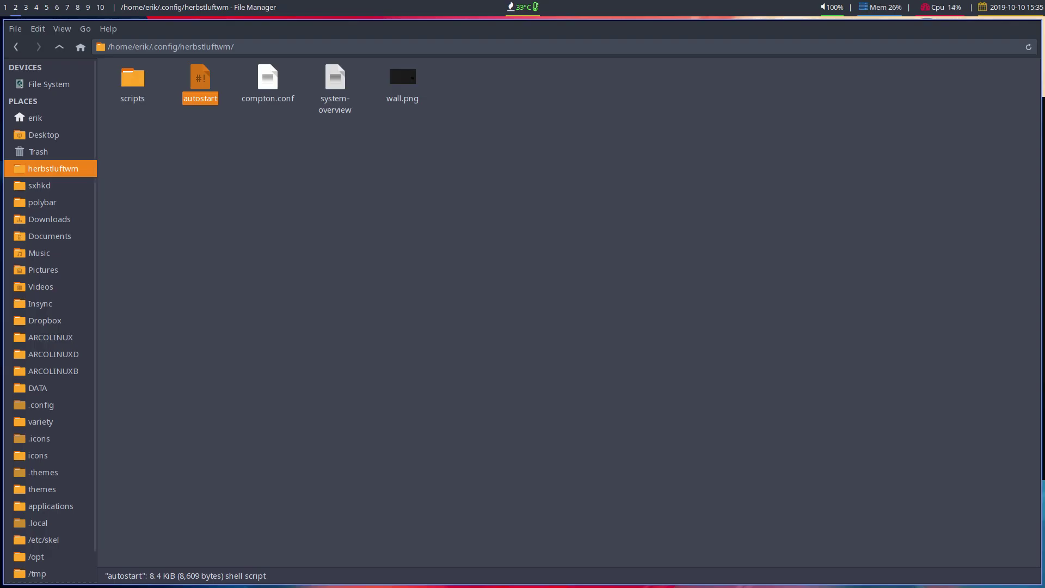
# Navigate the file manager to the ~/.config/polybar/scripts/ folder
pyautogui.press('Left')
pyautogui.press('Return')
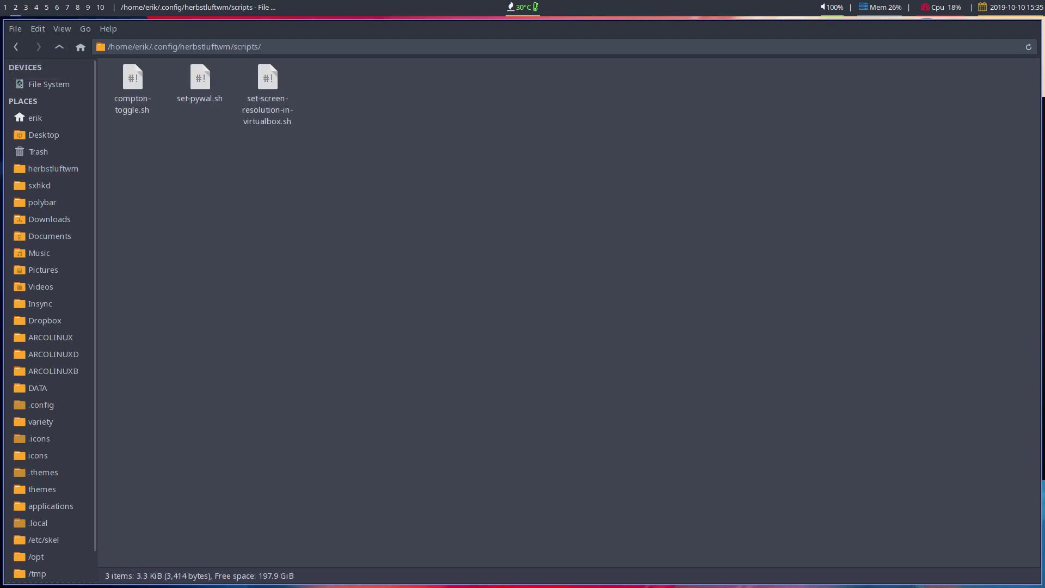
pyautogui.click(41, 202)
pyautogui.press('Left')
pyautogui.press('Return')
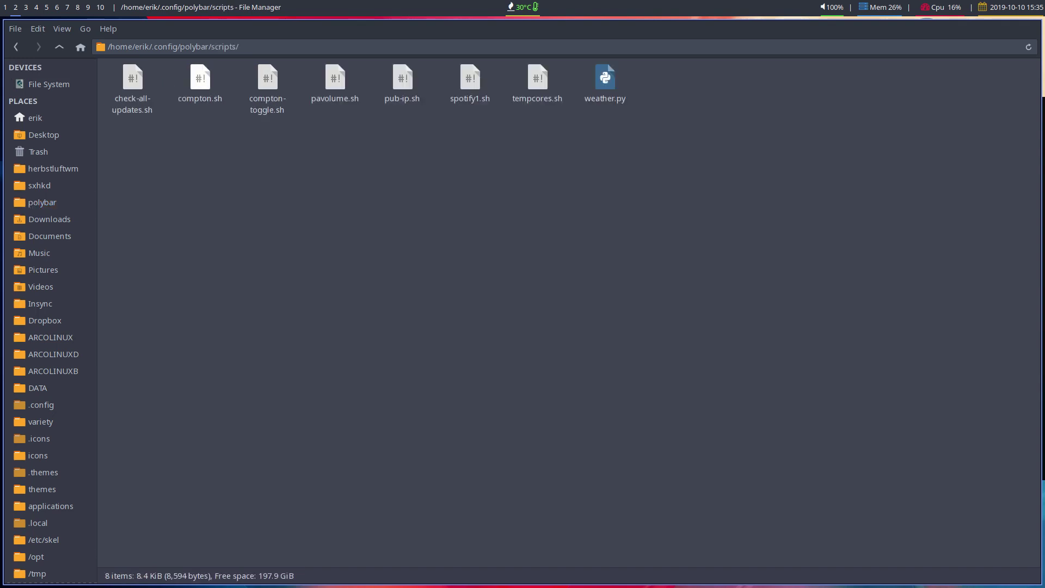
# Open tempcores.sh in Atom and select the first colour value 6bff49
pyautogui.click(537, 82)
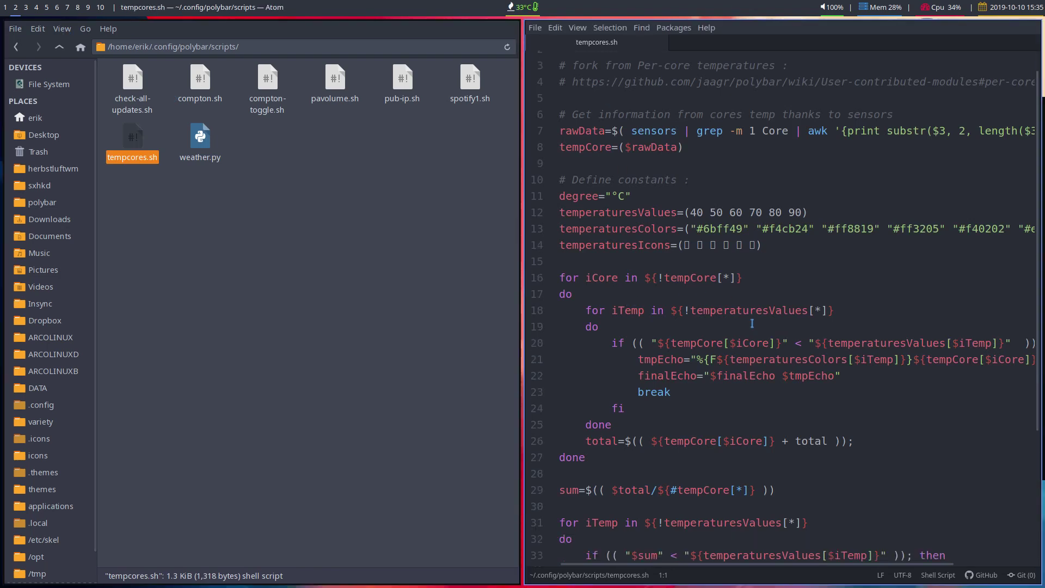
pyautogui.scroll(-2, 752, 323)
pyautogui.doubleClick(720, 203)
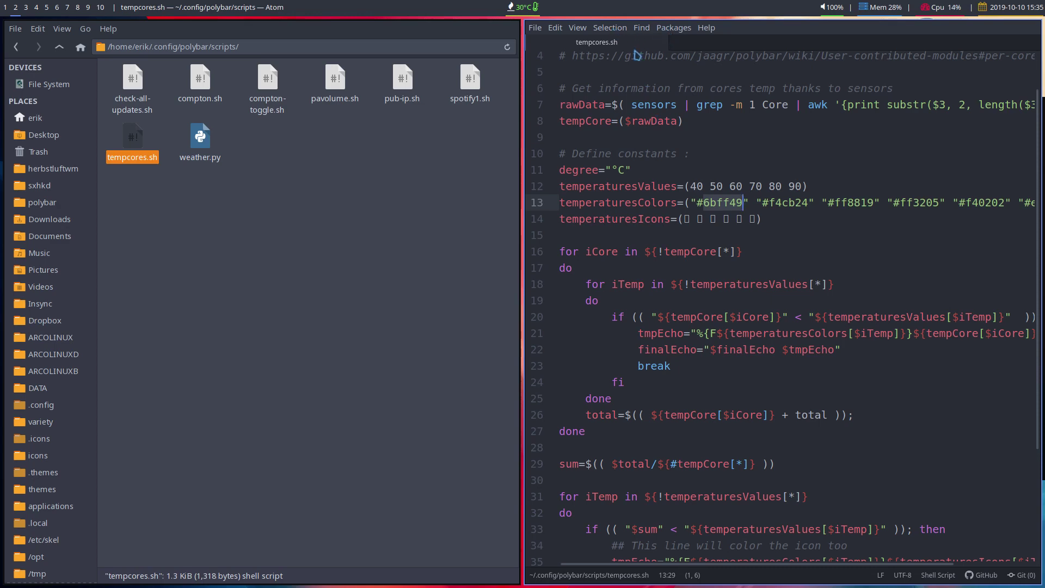
pyautogui.click(420, 245)
# Search Atom's Install Packages for 'pigments', install pigments 0.40.2, and close the Settings tab
pyautogui.press('super+q')
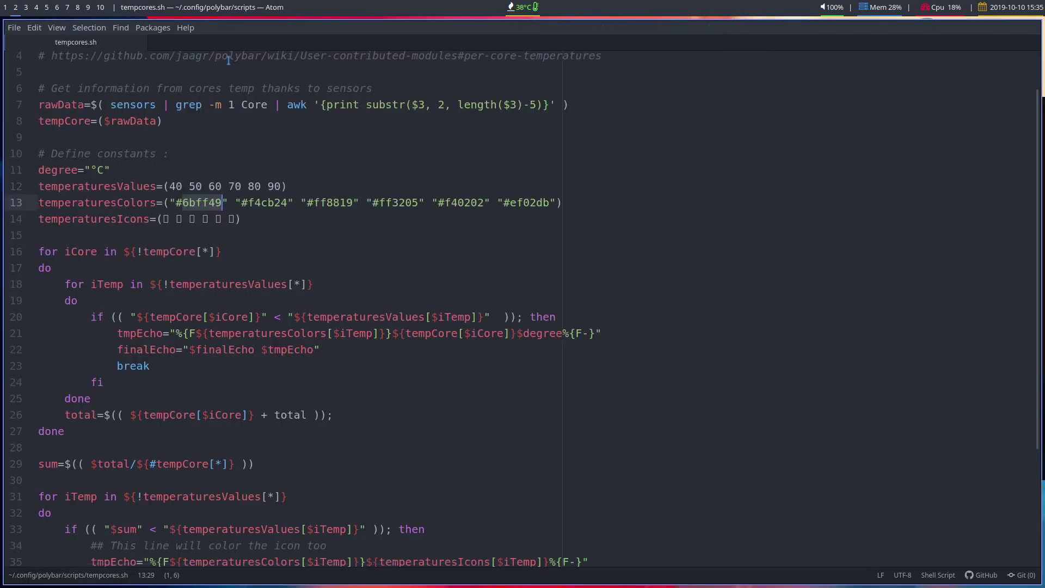
pyautogui.click(153, 27)
pyautogui.moveTo(217, 192)
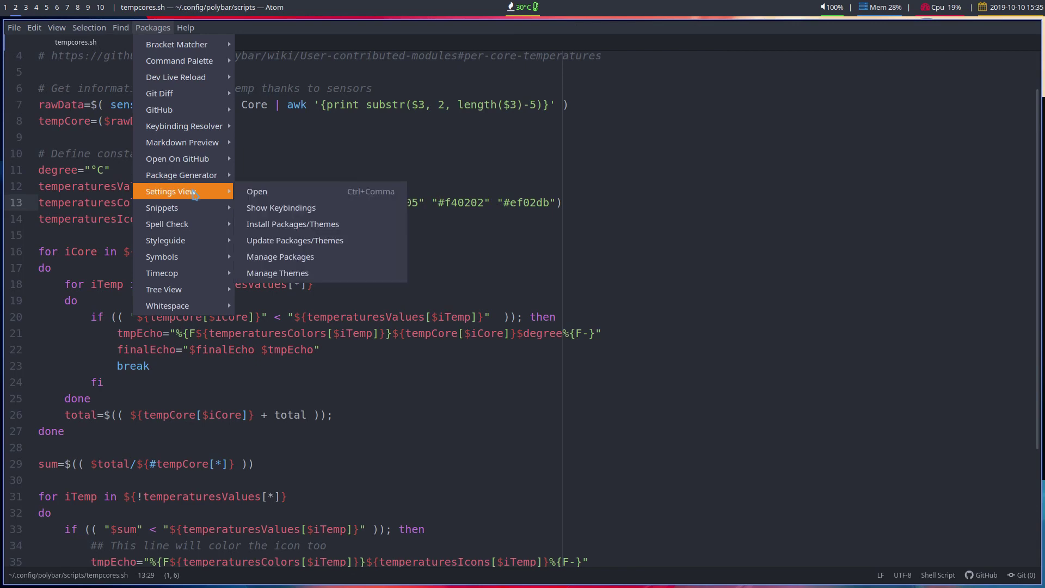
pyautogui.click(334, 228)
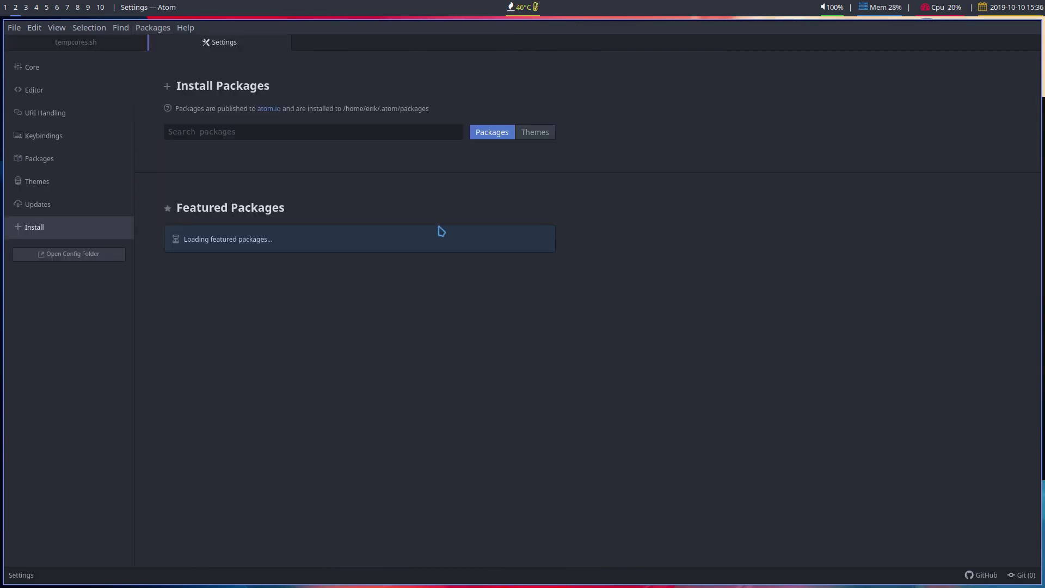
pyautogui.click(317, 132)
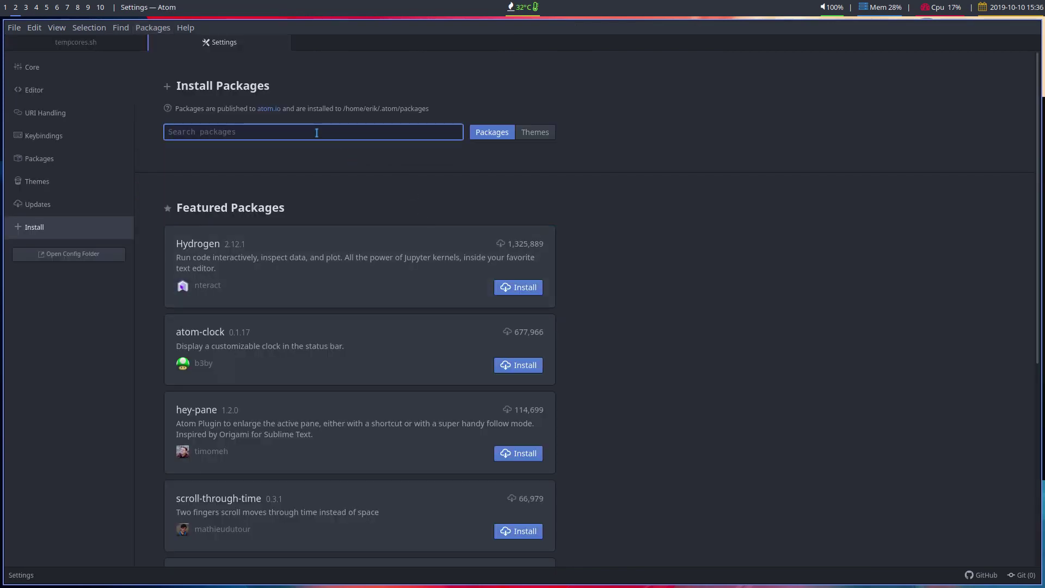
pyautogui.write('pigment')
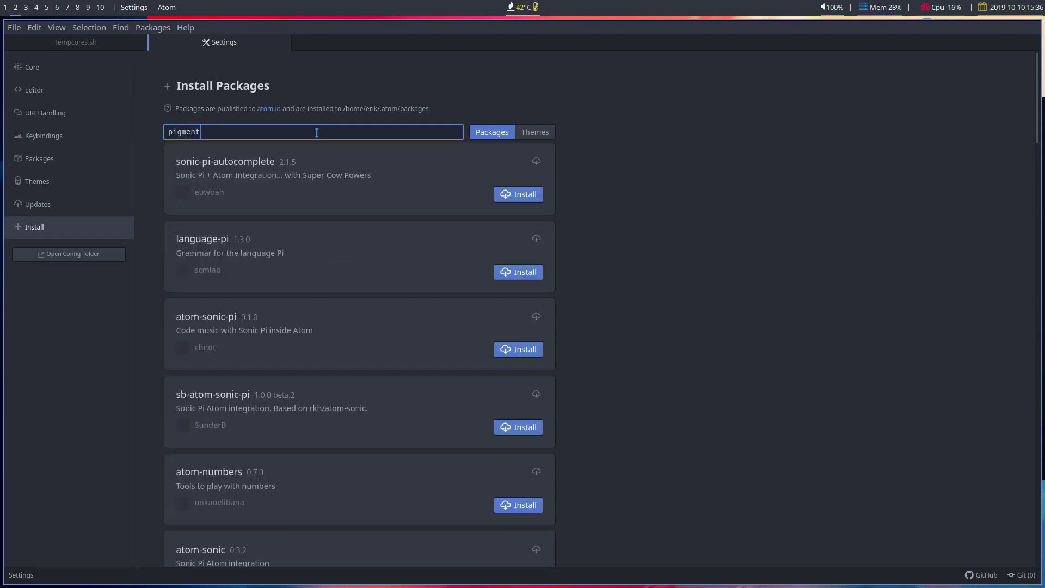
pyautogui.write('s')
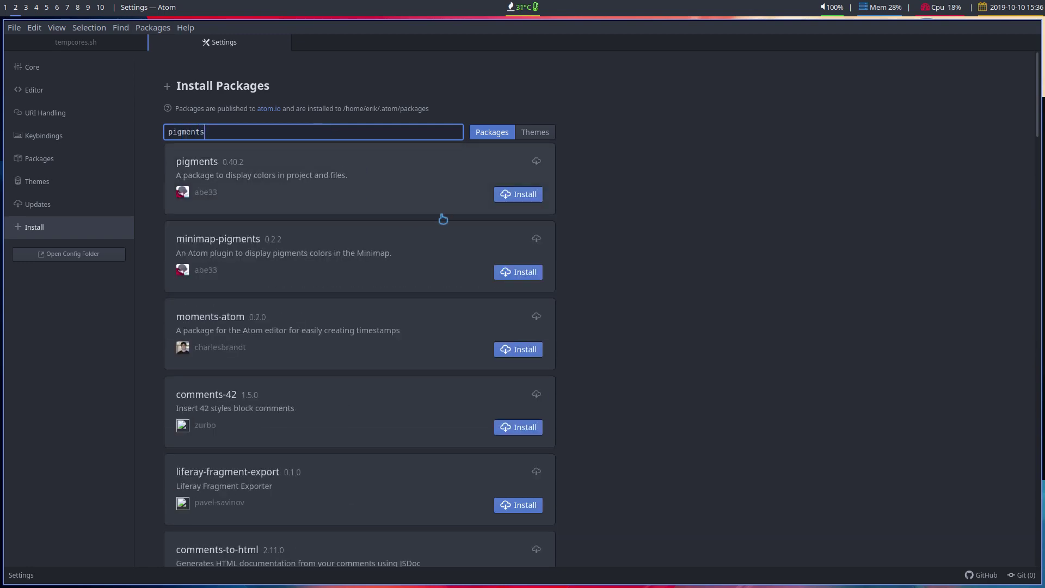
pyautogui.click(523, 195)
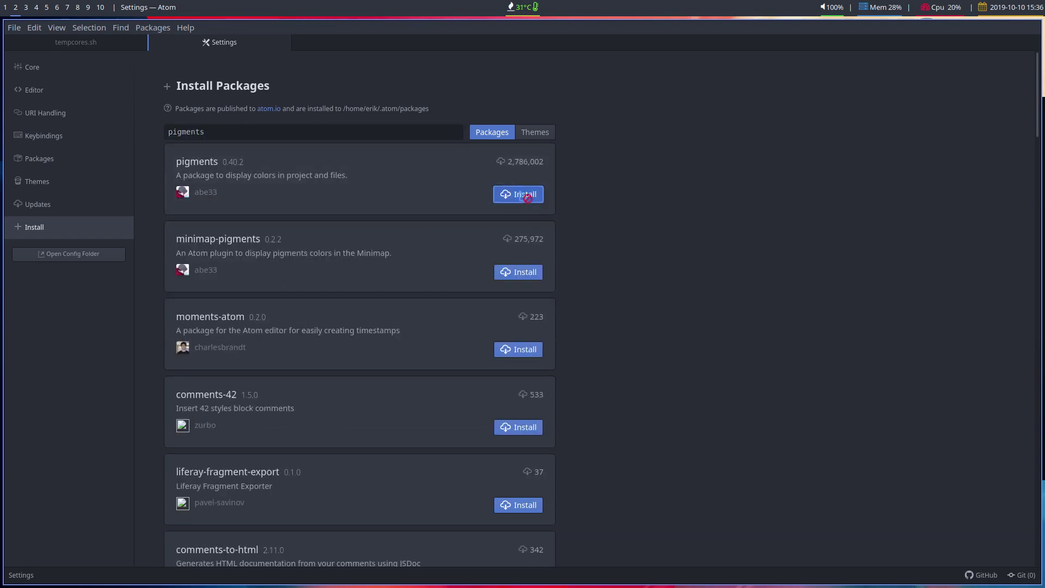
pyautogui.click(283, 43)
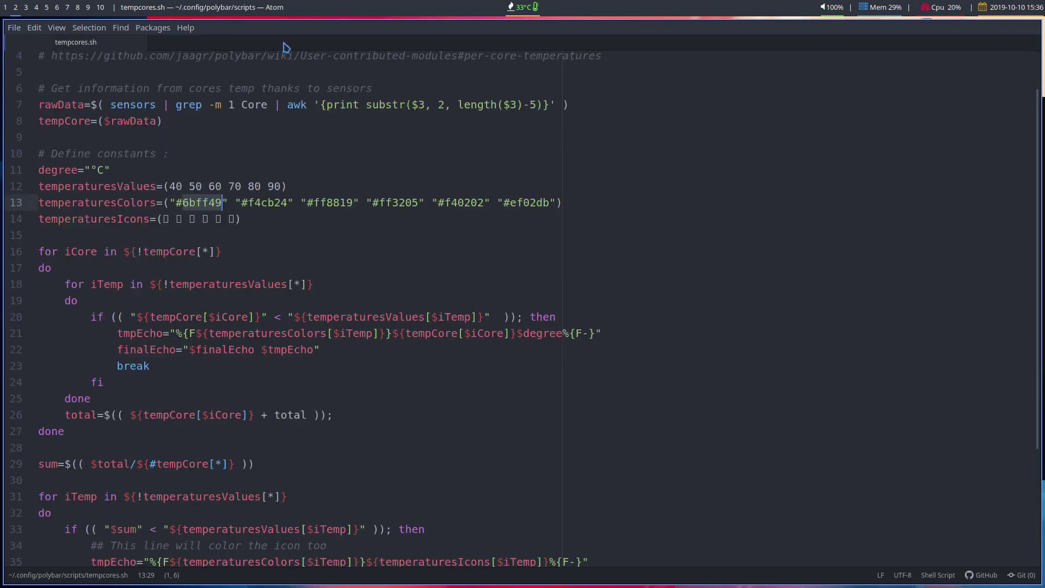
# Let pigments colour line 13's hex values, then inspect the 90 threshold, #ef02db and 'sensors'
pyautogui.click(341, 255)
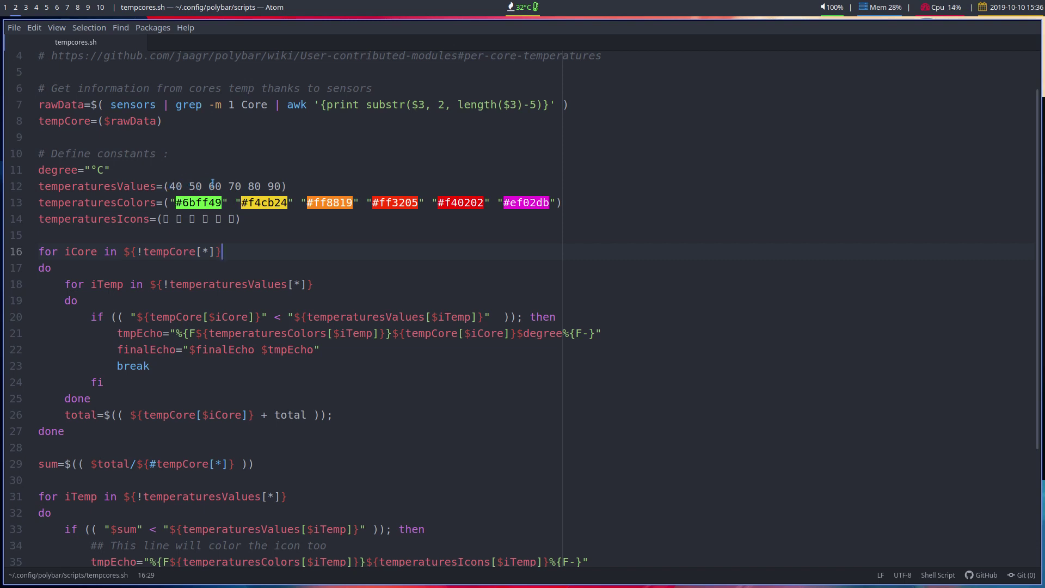
pyautogui.moveTo(265, 186); pyautogui.dragTo(281, 186)
pyautogui.moveTo(503, 203); pyautogui.dragTo(549, 203)
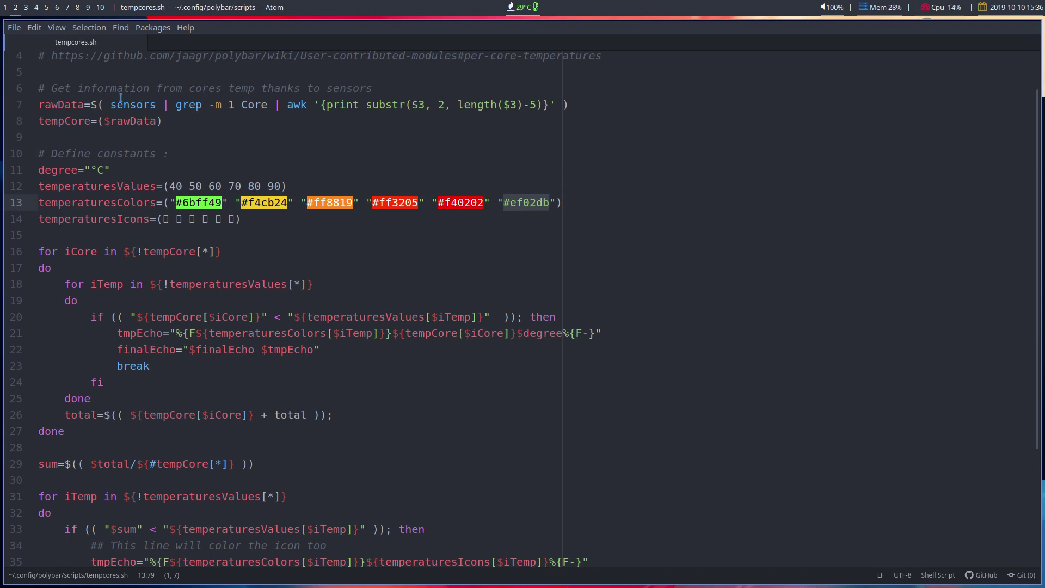
pyautogui.moveTo(110, 103); pyautogui.dragTo(158, 102)
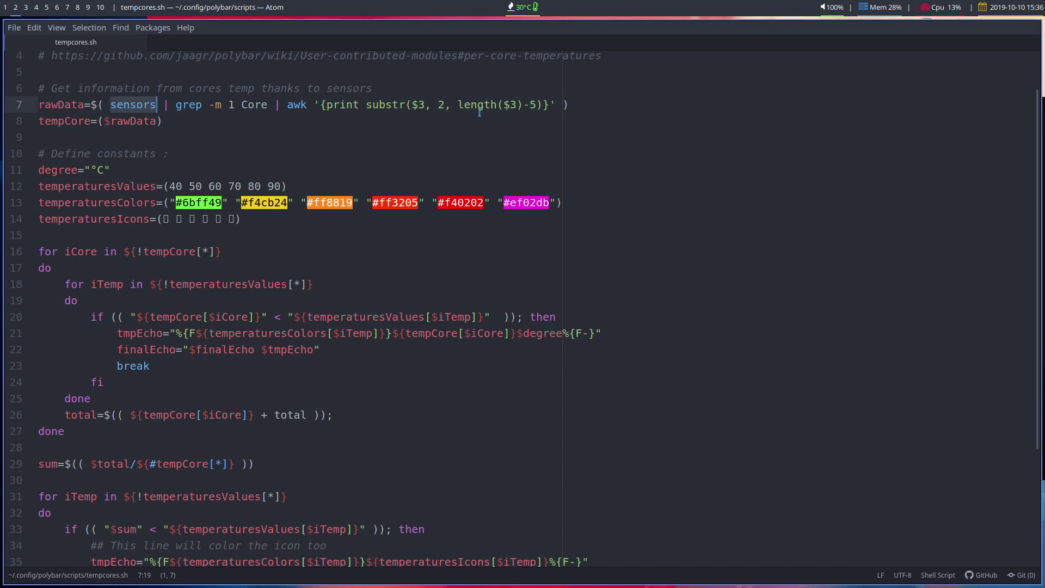
pyautogui.click(574, 104)
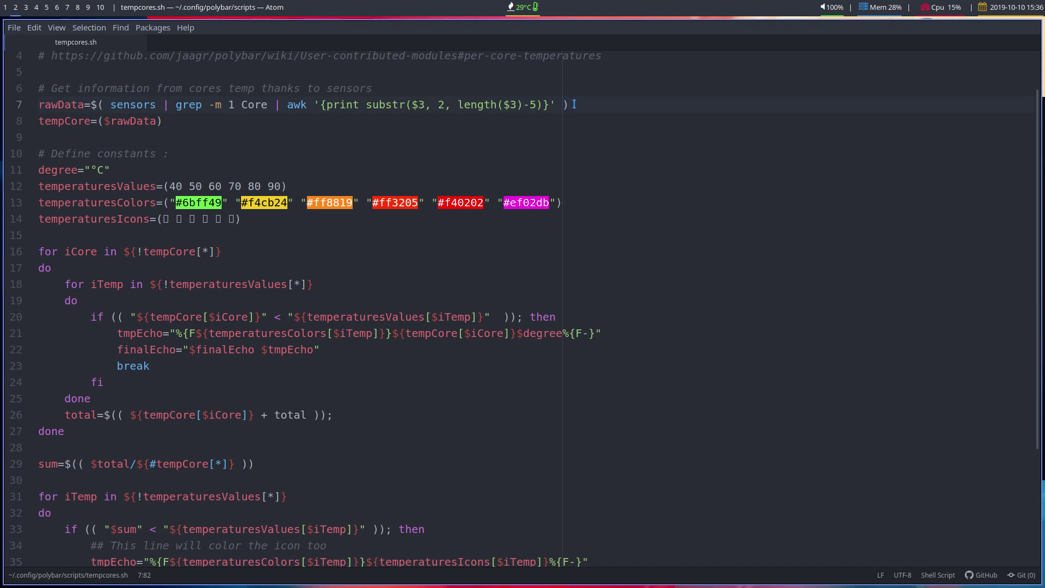